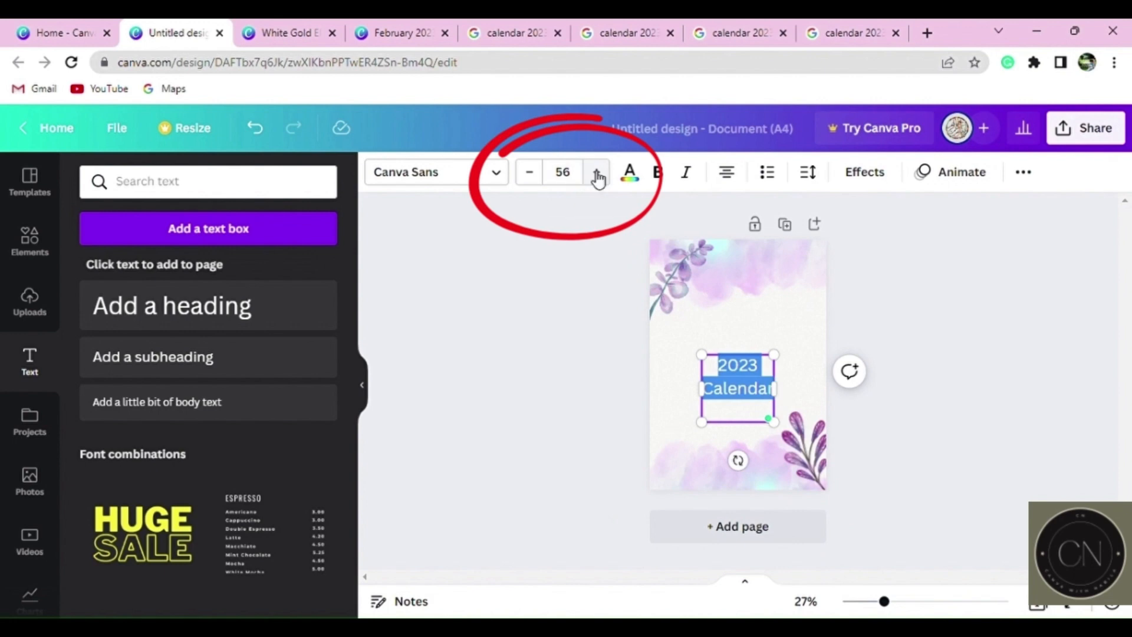
- Set the cover page's 2023 Calendar title to font size 75 and move it slightly higher on the page
{"action": "left_click", "coordinate": [596, 173]}
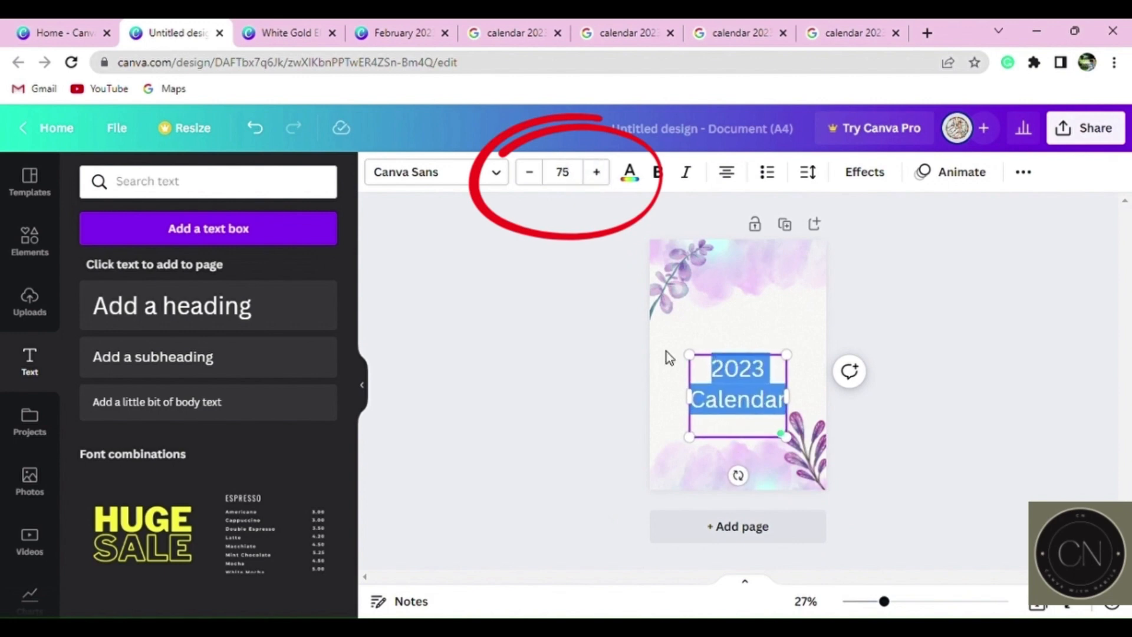
{"action": "left_click", "coordinate": [601, 369]}
{"action": "left_click", "coordinate": [748, 403]}
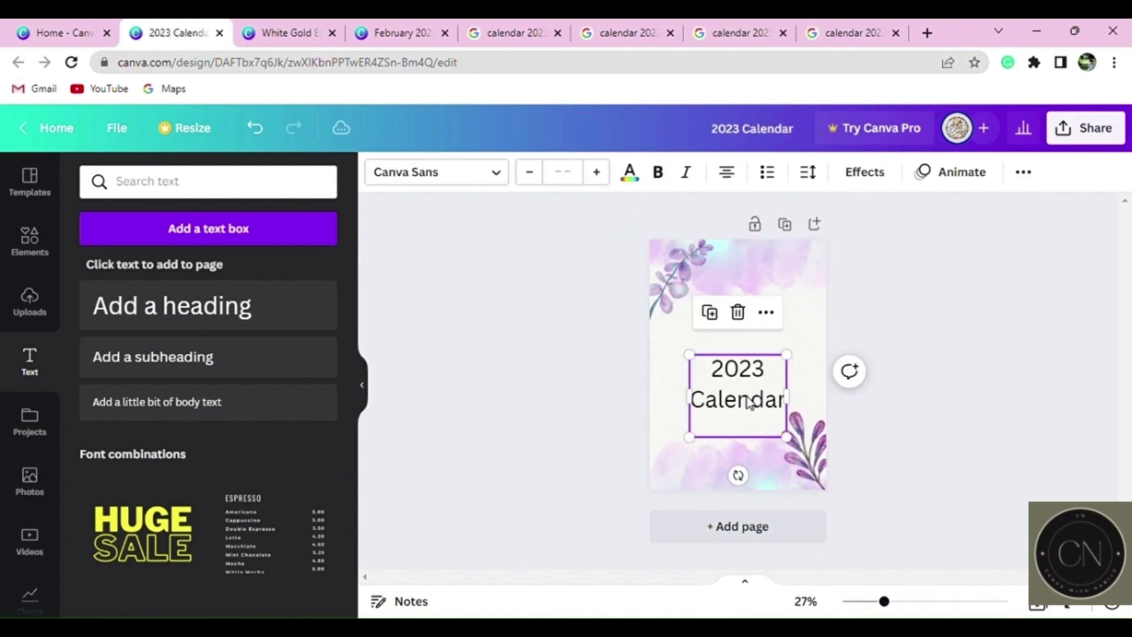
{"action": "left_click_drag", "start_coordinate": [748, 403], "coordinate": [747, 376]}
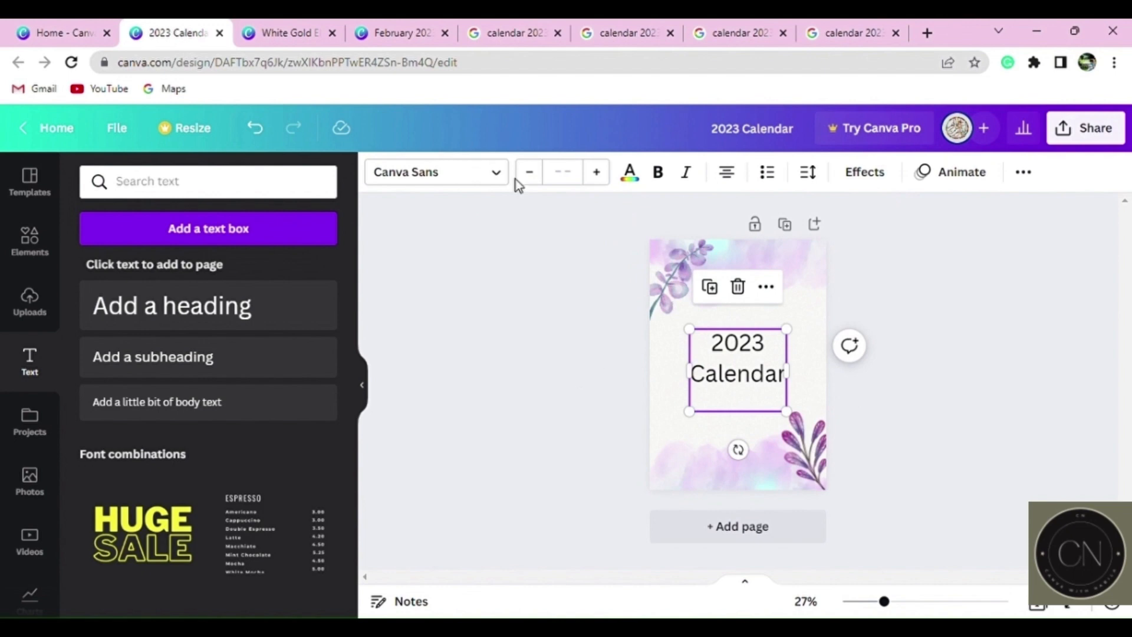
{"action": "left_click", "coordinate": [530, 429]}
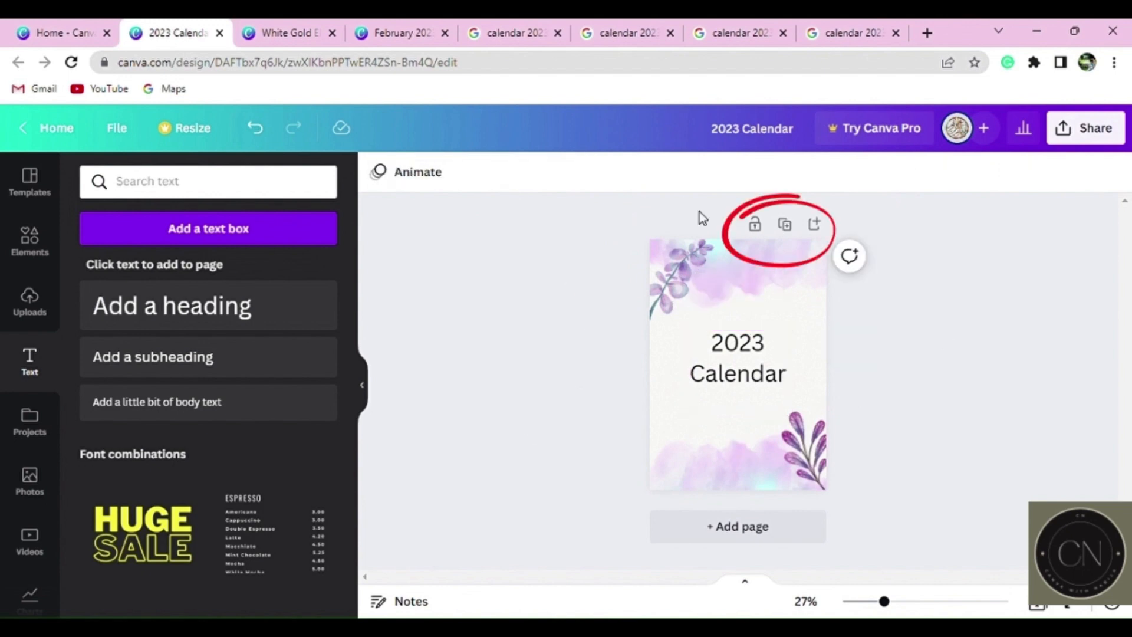
- Duplicate the cover page and replace the title on the copy with January
{"action": "left_click", "coordinate": [785, 224]}
{"action": "left_click", "coordinate": [756, 386]}
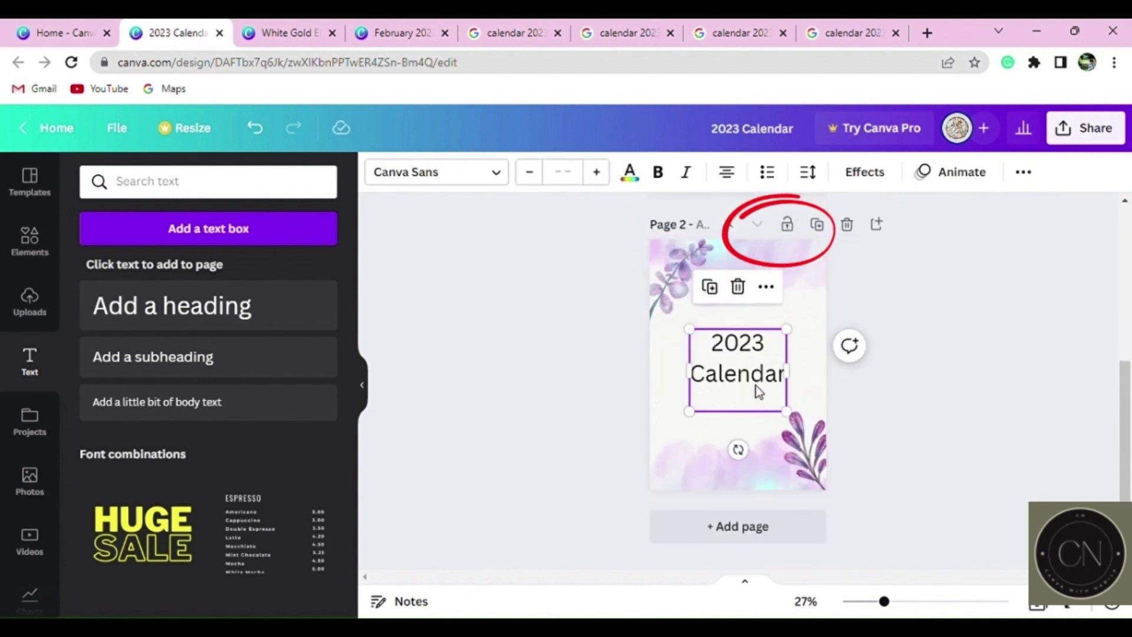
{"action": "double_click", "coordinate": [770, 384]}
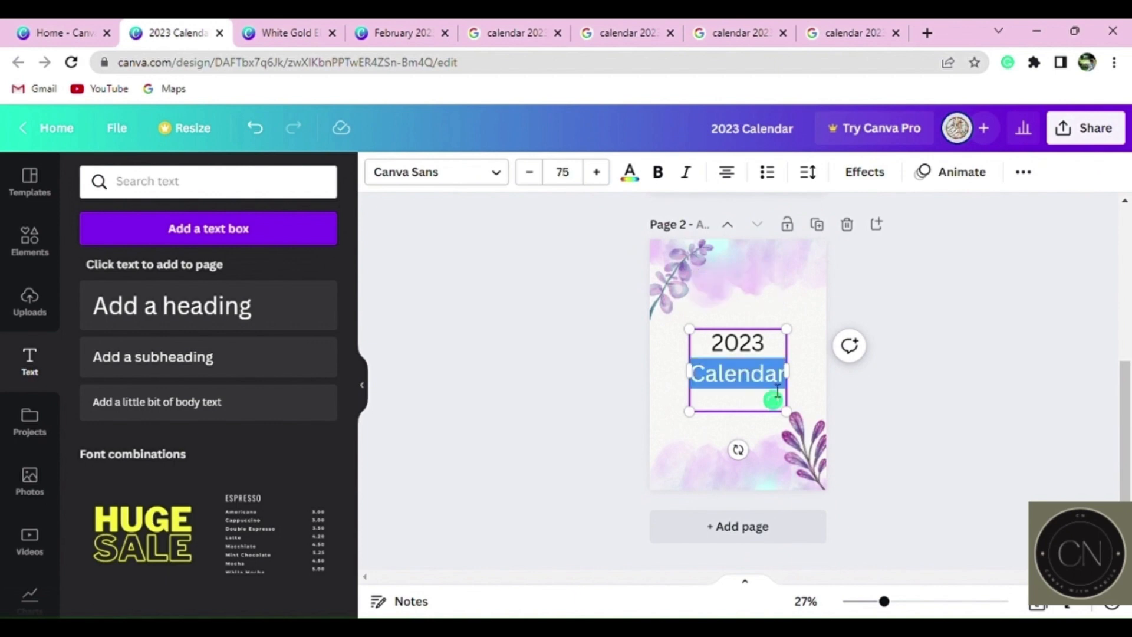
{"action": "key", "text": "BackSpace"}
{"action": "key", "text": "BackSpace"}
{"action": "key", "text": "BackSpace"}
{"action": "key", "text": "BackSpace"}
{"action": "key", "text": "BackSpace"}
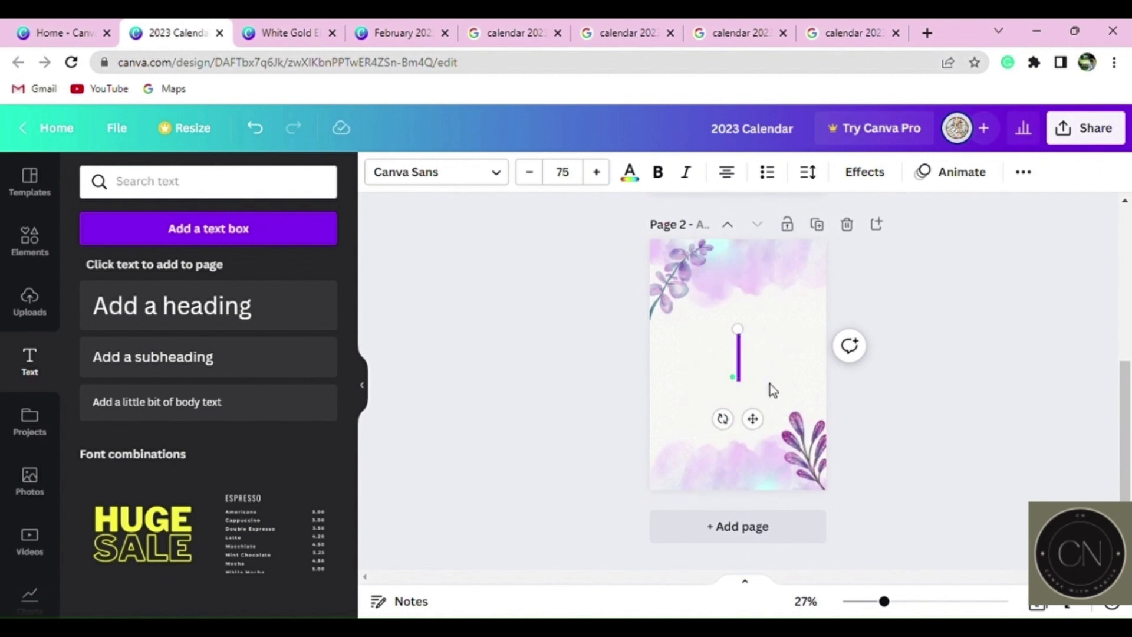
{"action": "type", "text": "Januar"}
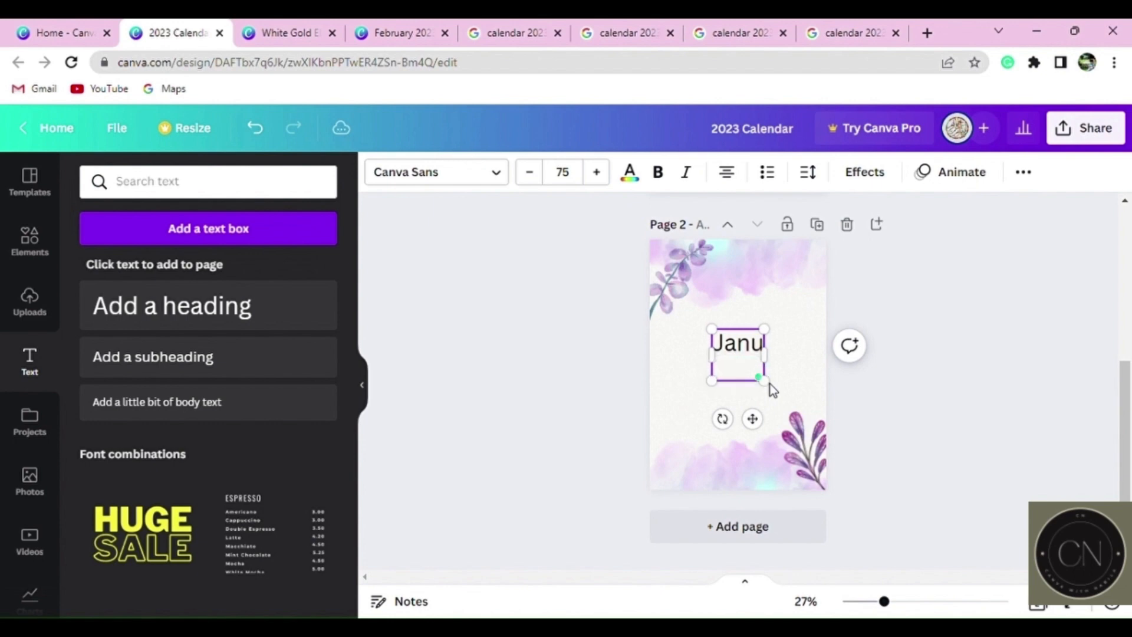
{"action": "type", "text": "y"}
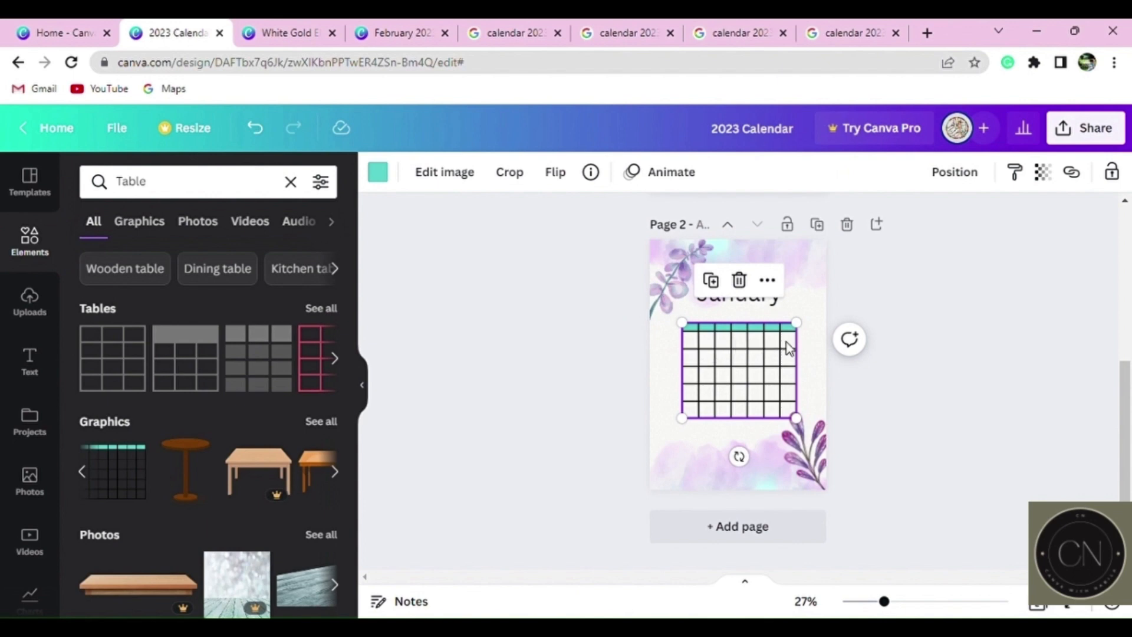
- Enlarge the table graphic on the January page and center it below the month title
{"action": "left_click_drag", "start_coordinate": [682, 322], "coordinate": [673, 314]}
{"action": "scroll", "coordinate": [505, 388], "scroll_direction": "up", "scroll_amount": 3}
{"action": "scroll", "coordinate": [505, 388], "scroll_direction": "up", "scroll_amount": 1}
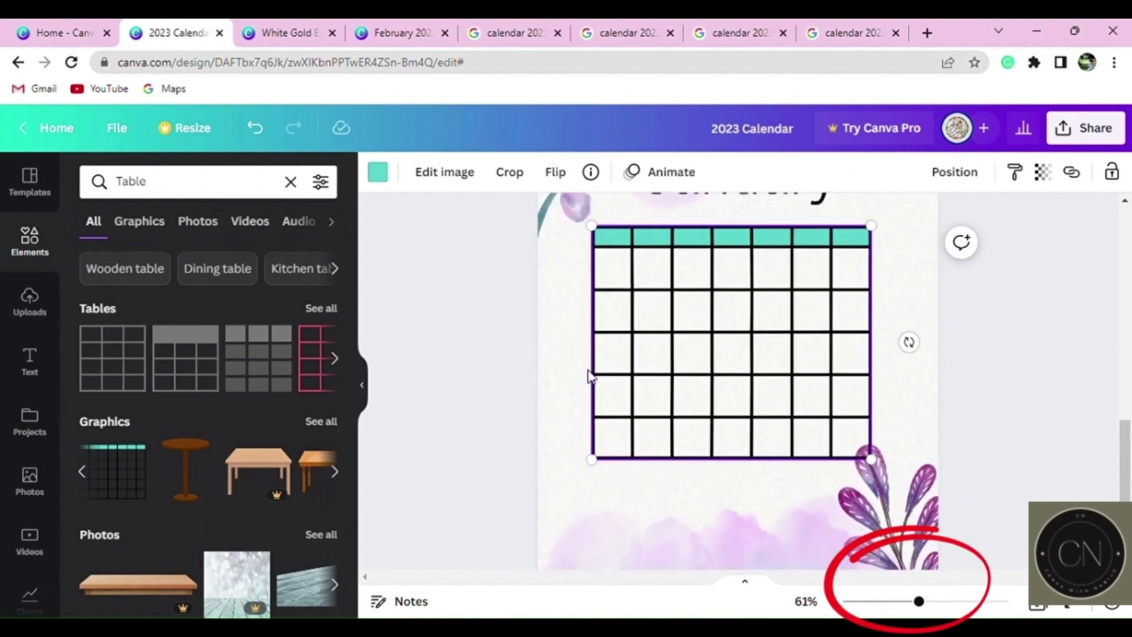
{"action": "left_click_drag", "start_coordinate": [750, 354], "coordinate": [764, 353]}
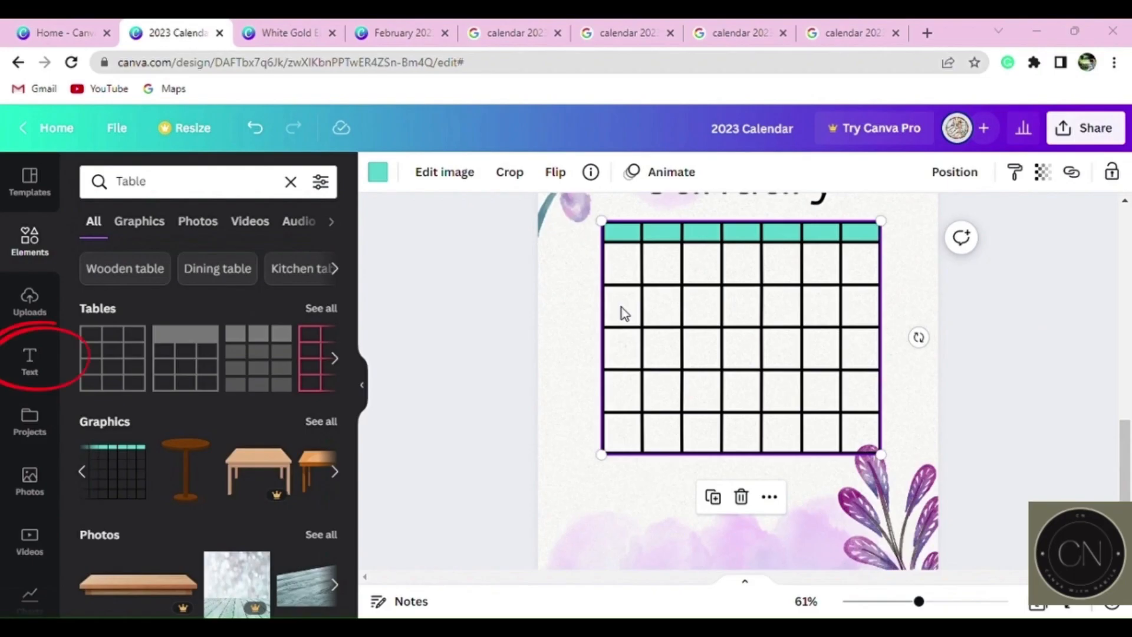
- Add a subheading text reading 2 and place it in the first cell below the table's header row
{"action": "left_click", "coordinate": [31, 363]}
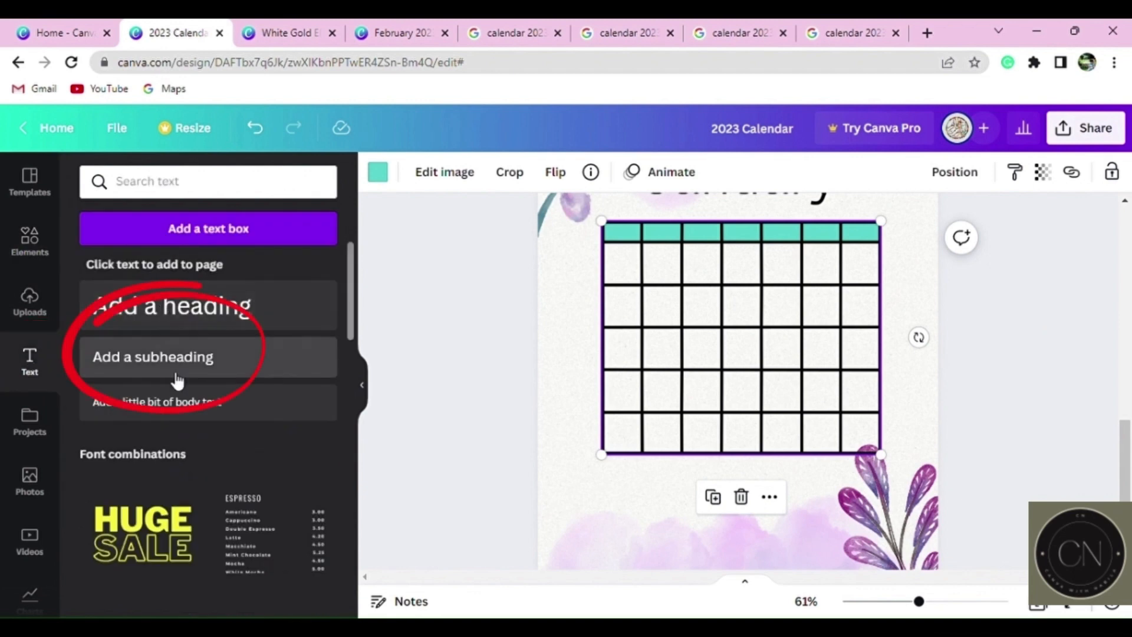
{"action": "left_click", "coordinate": [176, 370]}
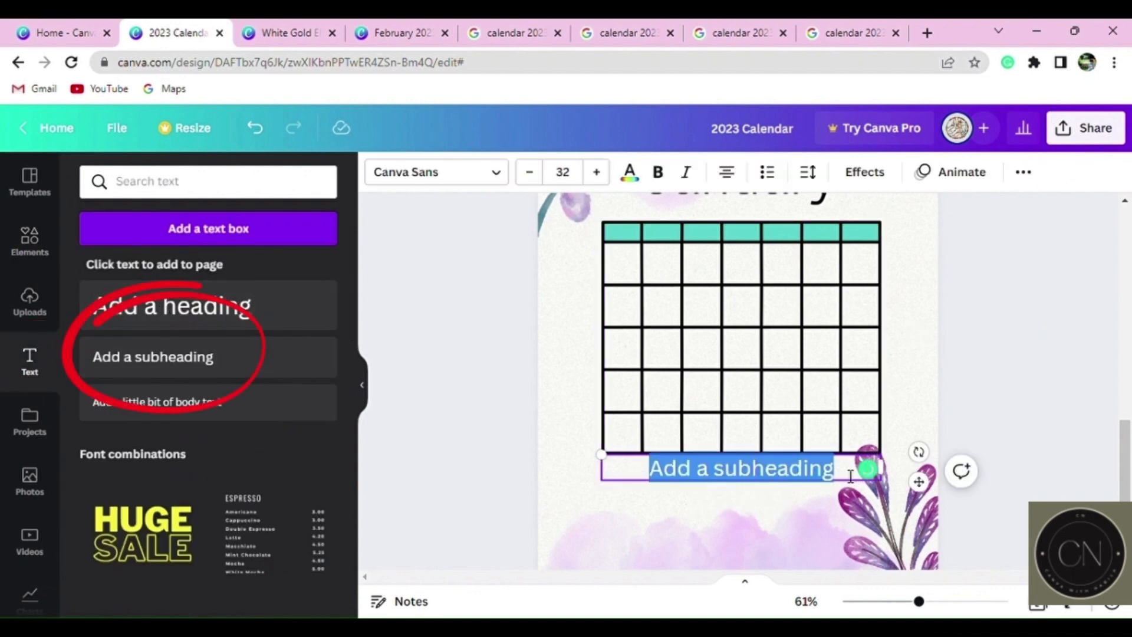
{"action": "type", "text": "2"}
{"action": "left_click", "coordinate": [561, 472]}
{"action": "left_click_drag", "start_coordinate": [767, 469], "coordinate": [648, 261]}
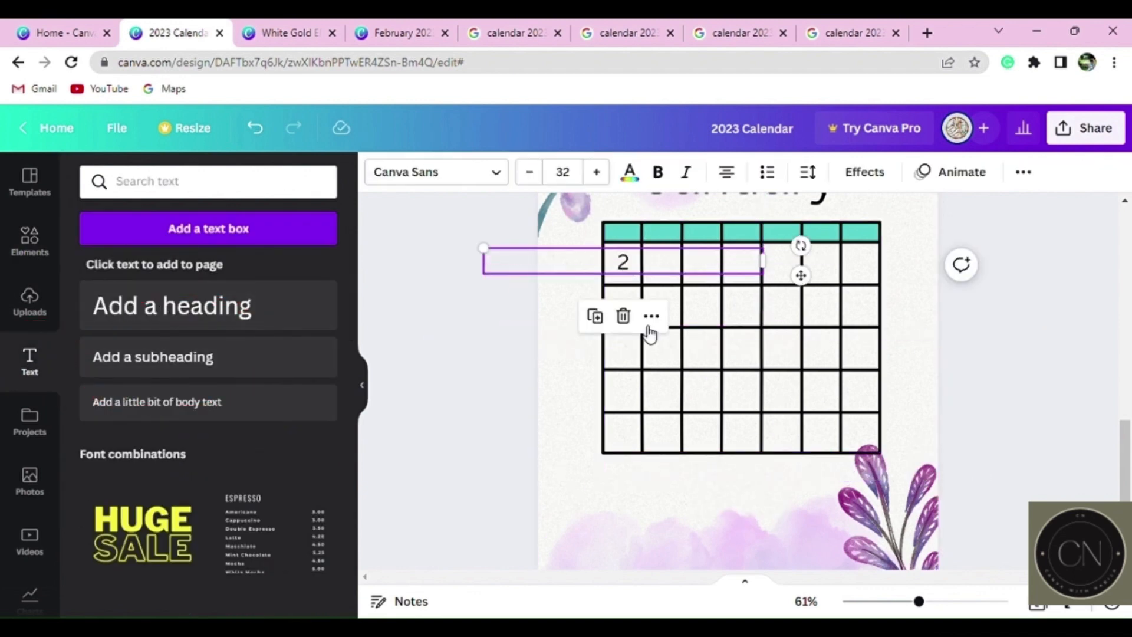
- Extend the date text with 9, 16, 23 and 30 on separate lines down the table's first column
{"action": "left_click", "coordinate": [646, 265]}
{"action": "key", "text": "Return"}
{"action": "key", "text": "Return"}
{"action": "type", "text": "9"}
{"action": "key", "text": "Return"}
{"action": "type", "text": "16"}
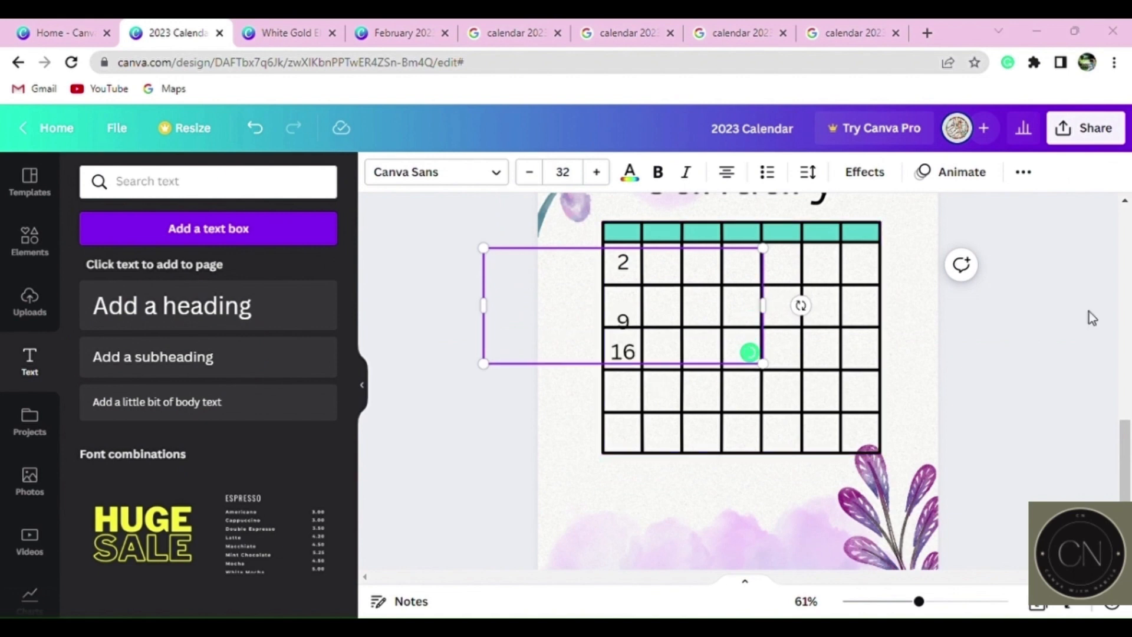
{"action": "key", "text": "Return"}
{"action": "key", "text": "Return"}
{"action": "type", "text": "23"}
{"action": "key", "text": "Return"}
{"action": "type", "text": "30"}
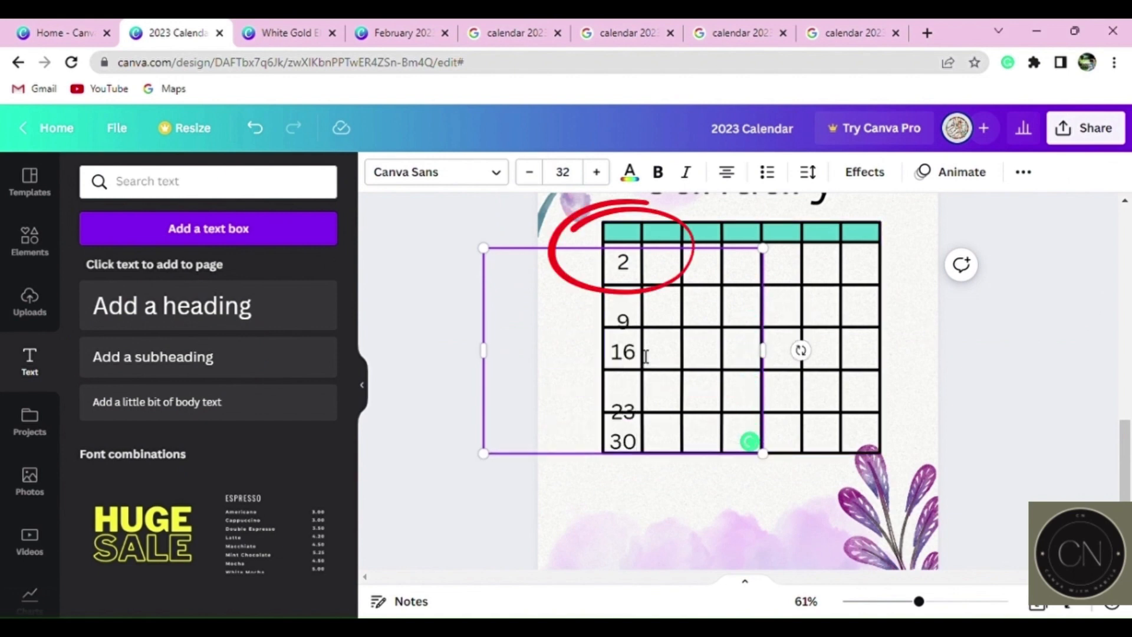
- Shrink the first column's date text to font size 25.8 so each date fits its table row
{"action": "left_click_drag", "start_coordinate": [483, 453], "coordinate": [566, 449]}
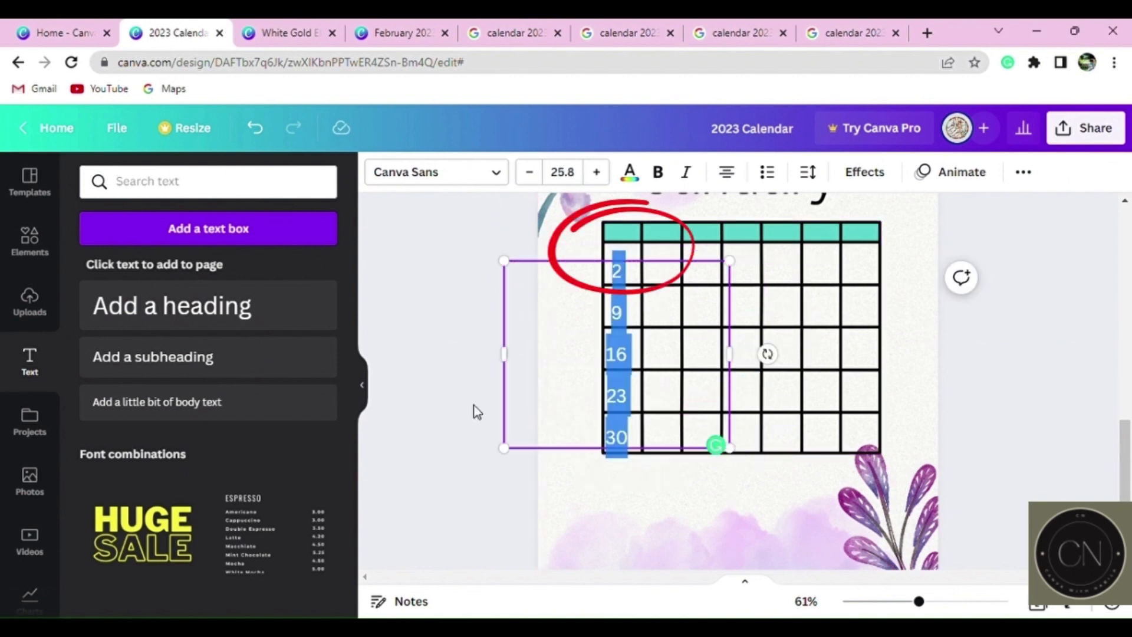
{"action": "left_click", "coordinate": [475, 409]}
{"action": "left_click", "coordinate": [646, 276]}
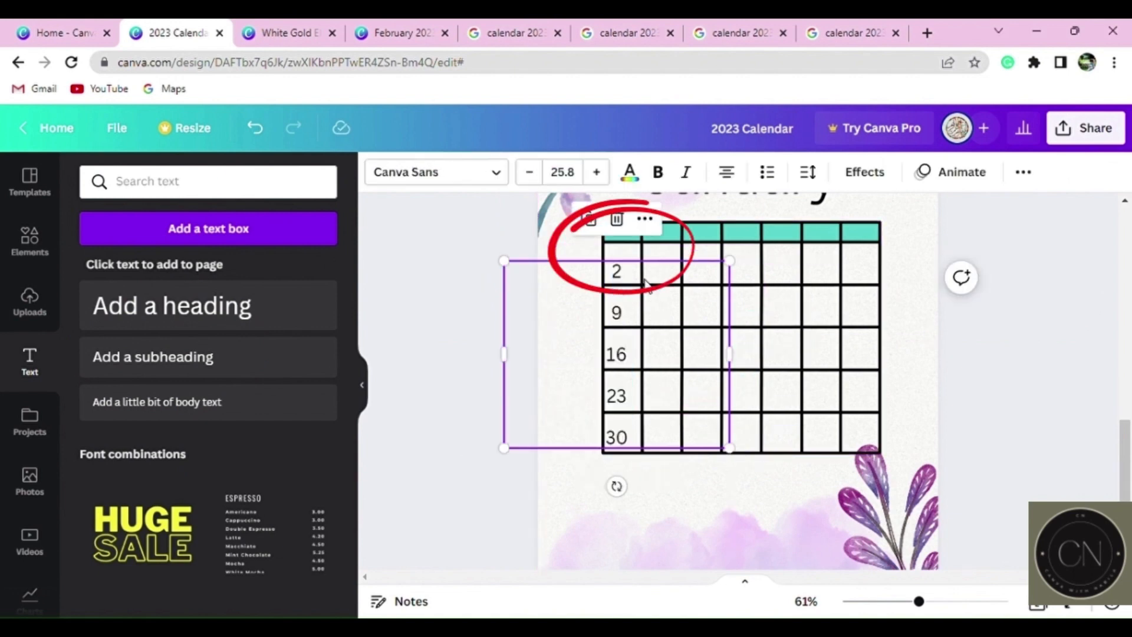
- Duplicate the date text into the second column and change its dates to 3, 10, 17, 24 and 31
{"action": "key", "text": "ctrl+d"}
{"action": "left_click_drag", "start_coordinate": [671, 408], "coordinate": [710, 400]}
{"action": "left_click", "coordinate": [677, 283]}
{"action": "key", "text": "BackSpace"}
{"action": "type", "text": "3"}
{"action": "key", "text": "Down"}
{"action": "key", "text": "BackSpace"}
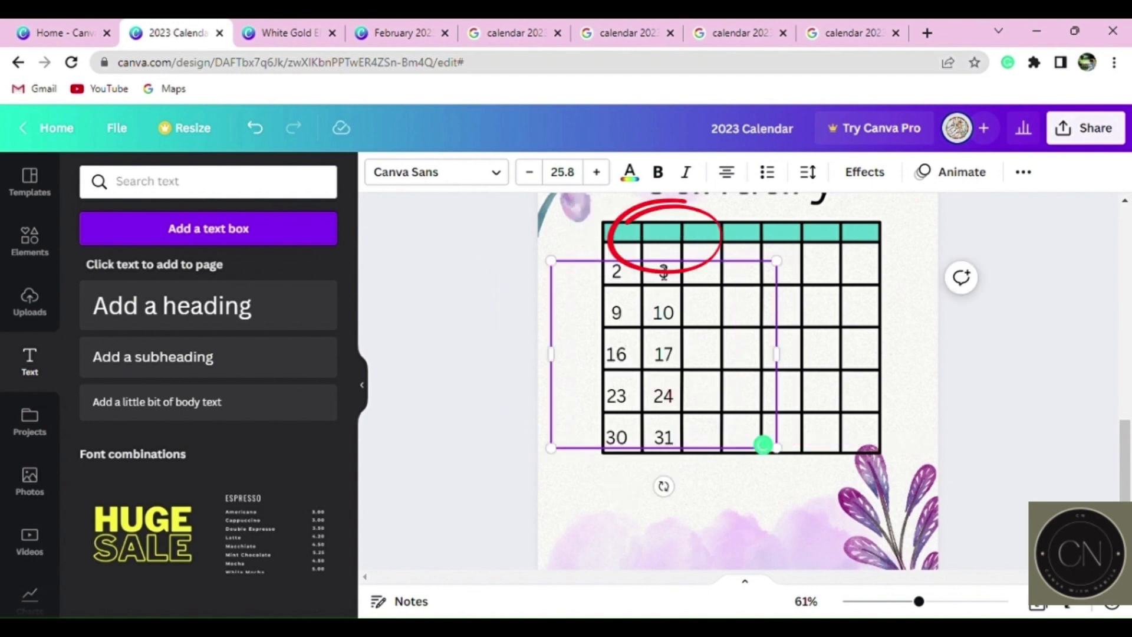
- Place a copy of the date text in the third column with the dates 4, 11, 18 and 25
{"action": "left_click", "coordinate": [634, 225]}
{"action": "left_click_drag", "start_coordinate": [694, 281], "coordinate": [723, 274]}
{"action": "left_click", "coordinate": [722, 278]}
{"action": "key", "text": "BackSpace"}
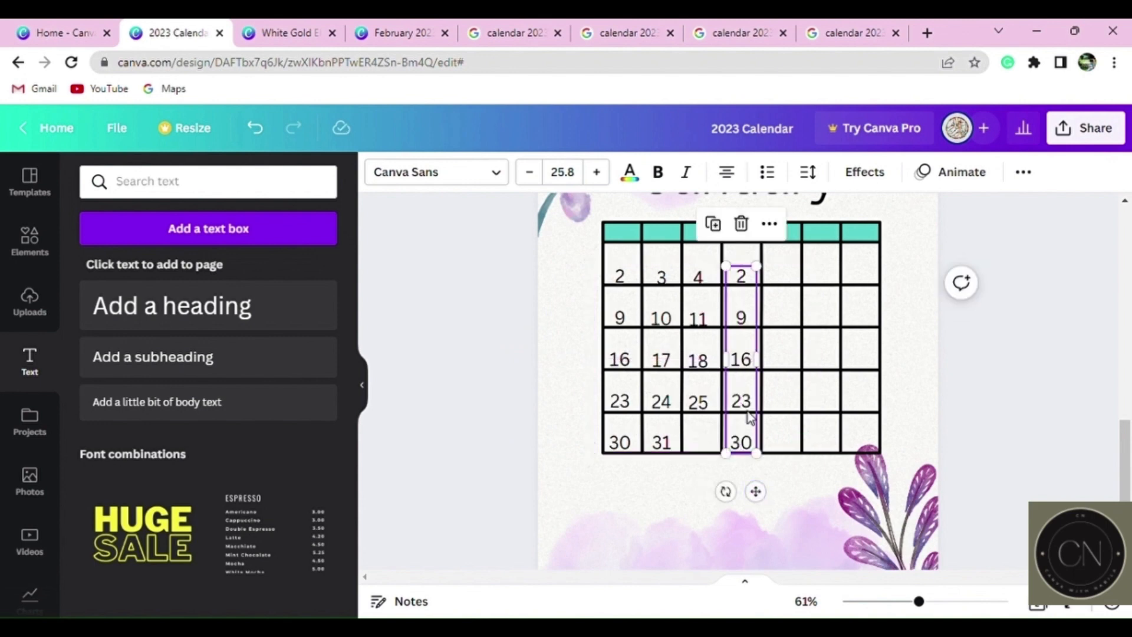
- Change the fourth column's dates to 5, 12, 19 and 26
{"action": "left_click", "coordinate": [756, 287]}
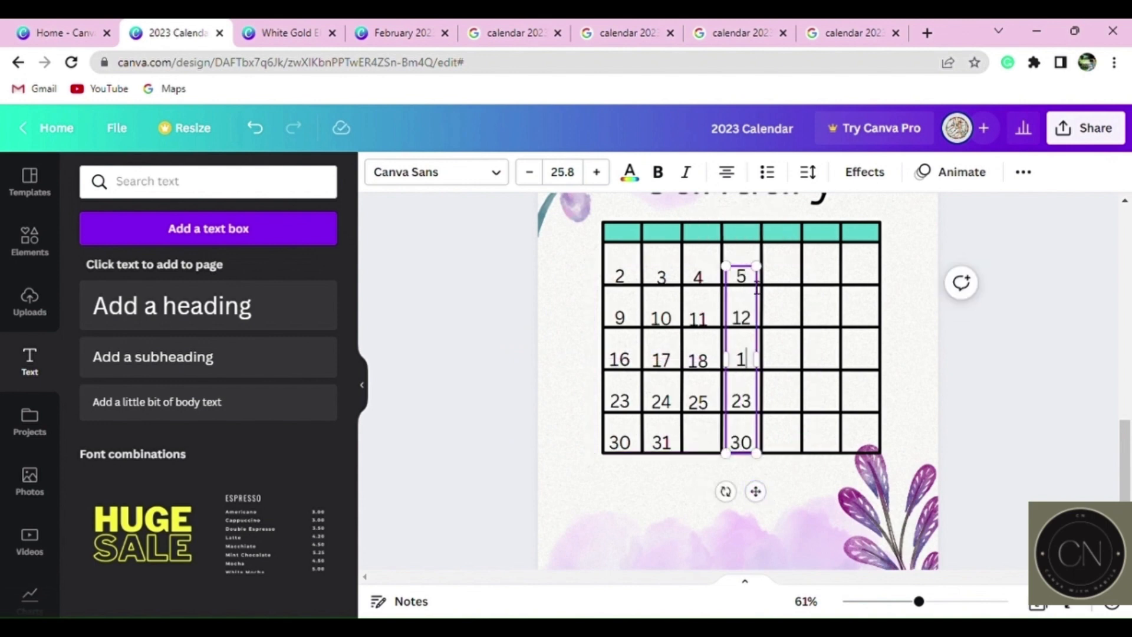
{"action": "type", "text": "9"}
{"action": "key", "text": "Down"}
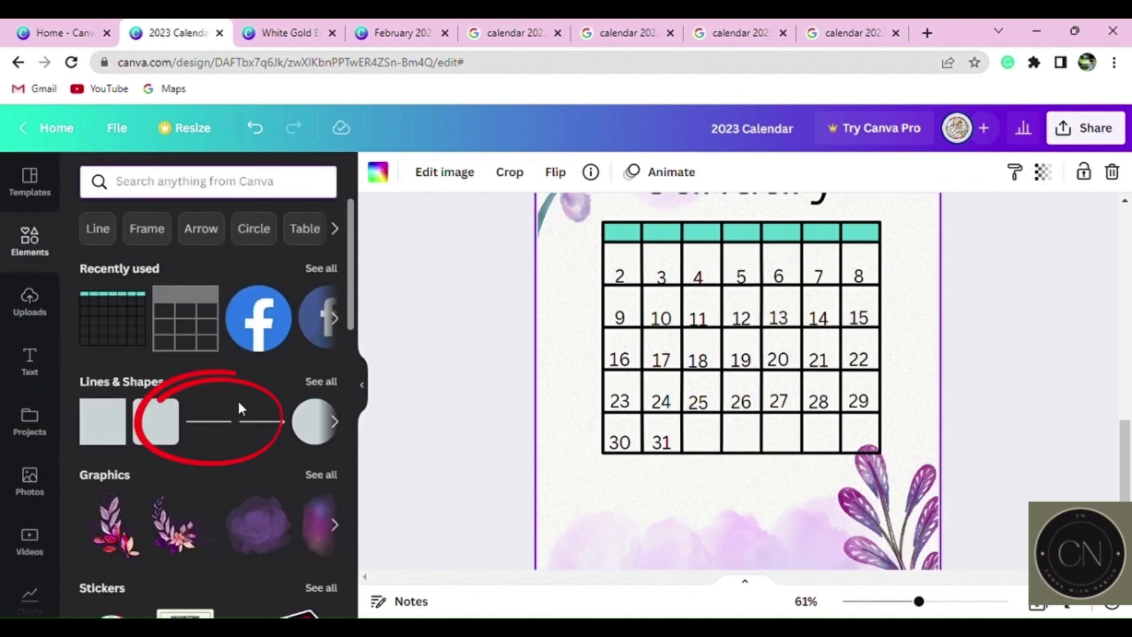
- Add a black line below the table, adjust its thickness and stretch it to the table's full width
{"action": "left_click", "coordinate": [217, 424]}
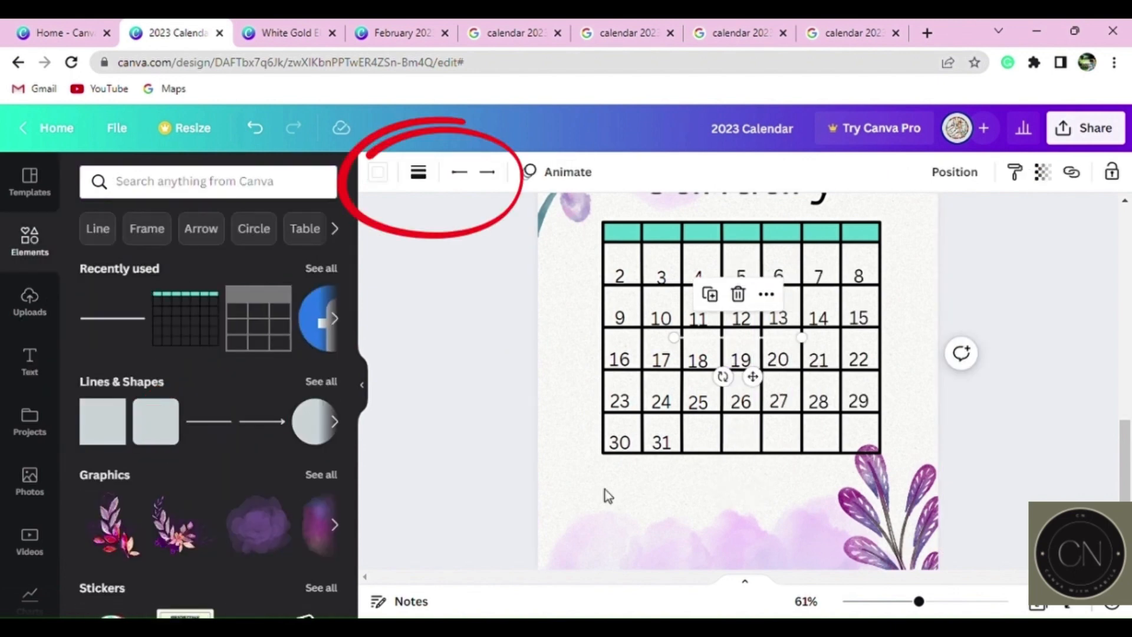
{"action": "left_click", "coordinate": [419, 181]}
{"action": "left_click_drag", "start_coordinate": [425, 320], "coordinate": [436, 321]}
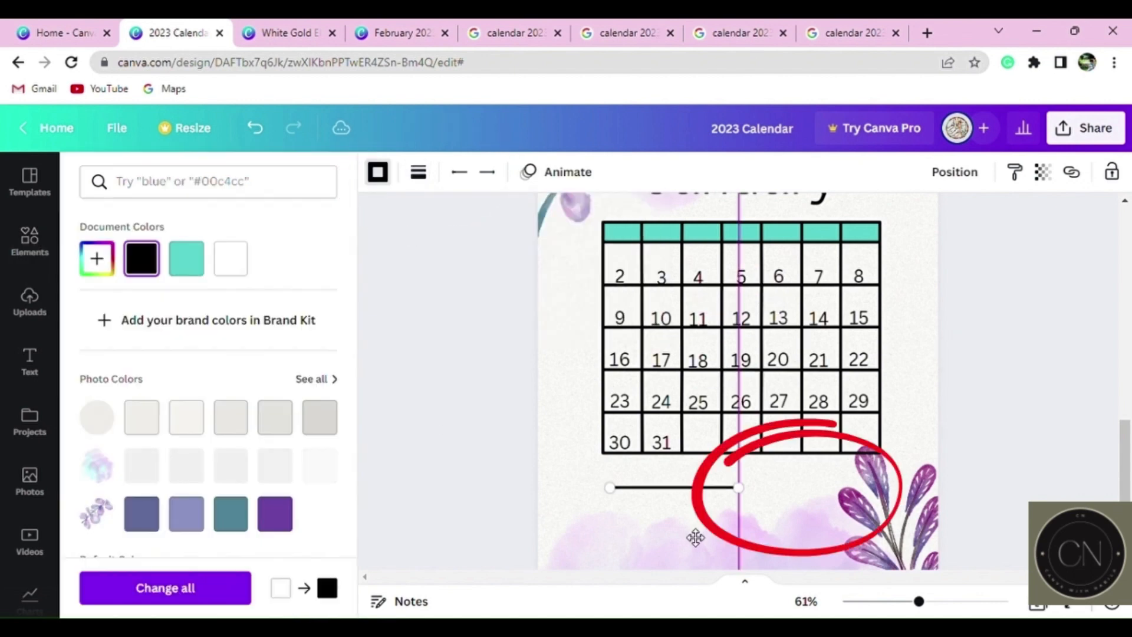
{"action": "left_click_drag", "start_coordinate": [737, 486], "coordinate": [888, 498]}
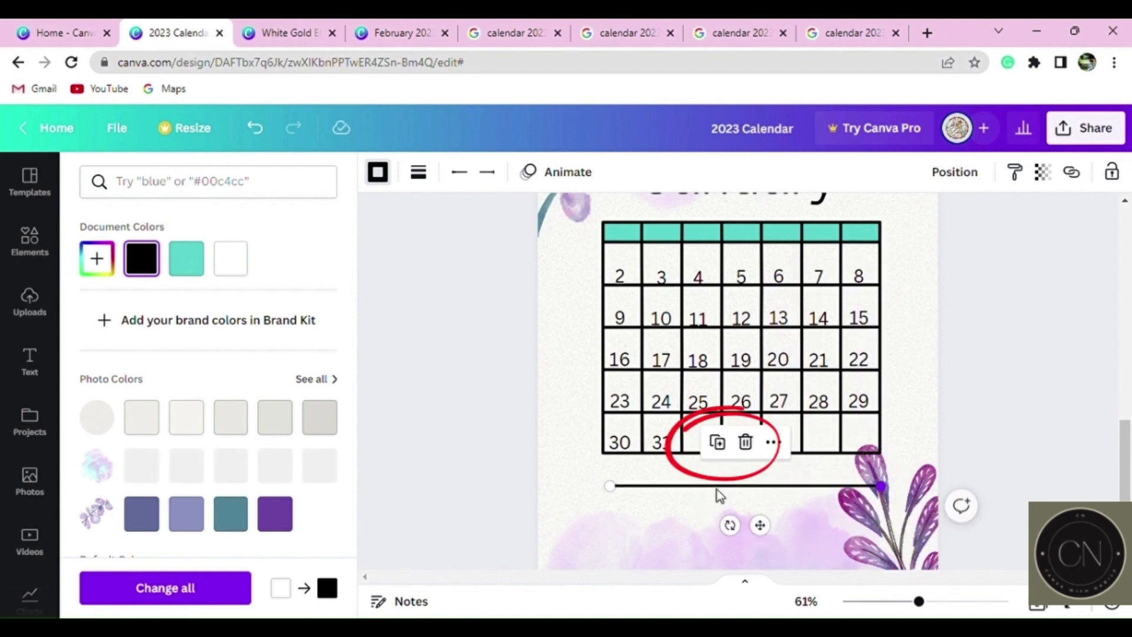
- Duplicate the line and turn the copies into short vertical dividers that form an extra row under the table
{"action": "left_click_drag", "start_coordinate": [620, 496], "coordinate": [879, 457]}
{"action": "left_click", "coordinate": [716, 446]}
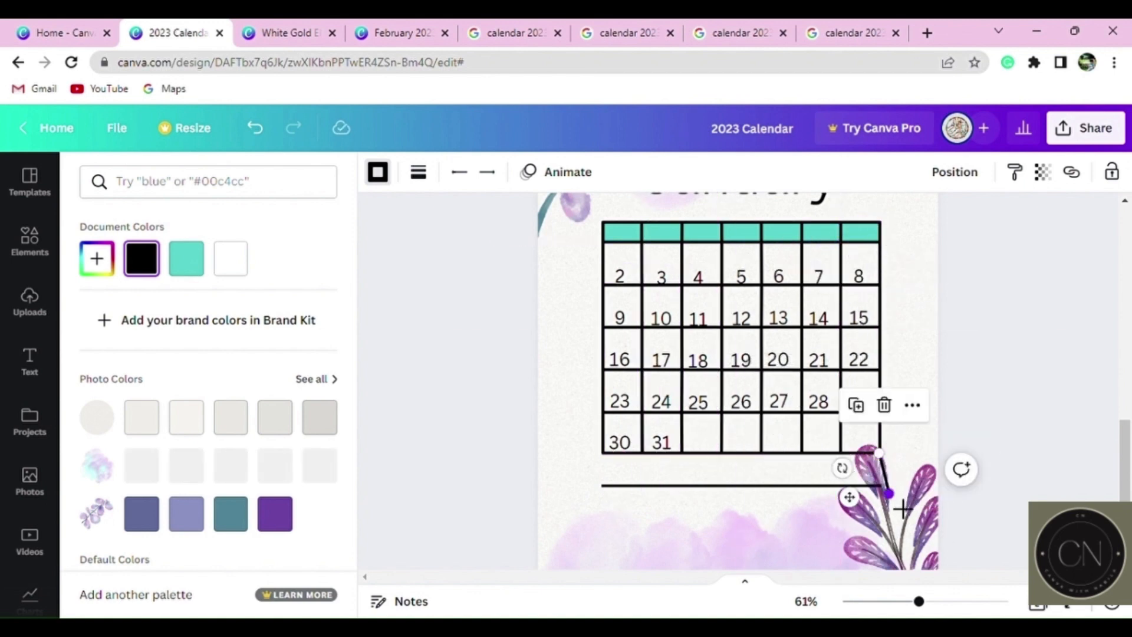
{"action": "left_click_drag", "start_coordinate": [902, 507], "coordinate": [573, 497]}
{"action": "key", "text": "ctrl+d"}
{"action": "left_click", "coordinate": [844, 476]}
{"action": "left_click", "coordinate": [735, 404]}
{"action": "left_click", "coordinate": [617, 413]}
{"action": "left_click", "coordinate": [586, 316]}
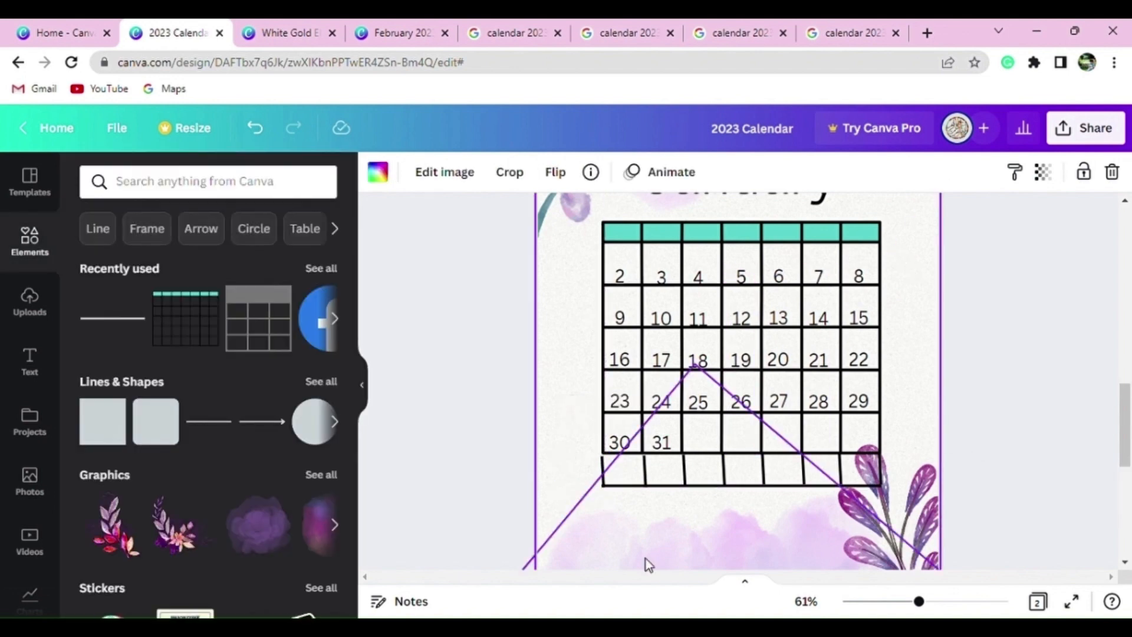
- Group the January table, its weekday labels, dates and added lines into one object
{"action": "left_click", "coordinate": [604, 474]}
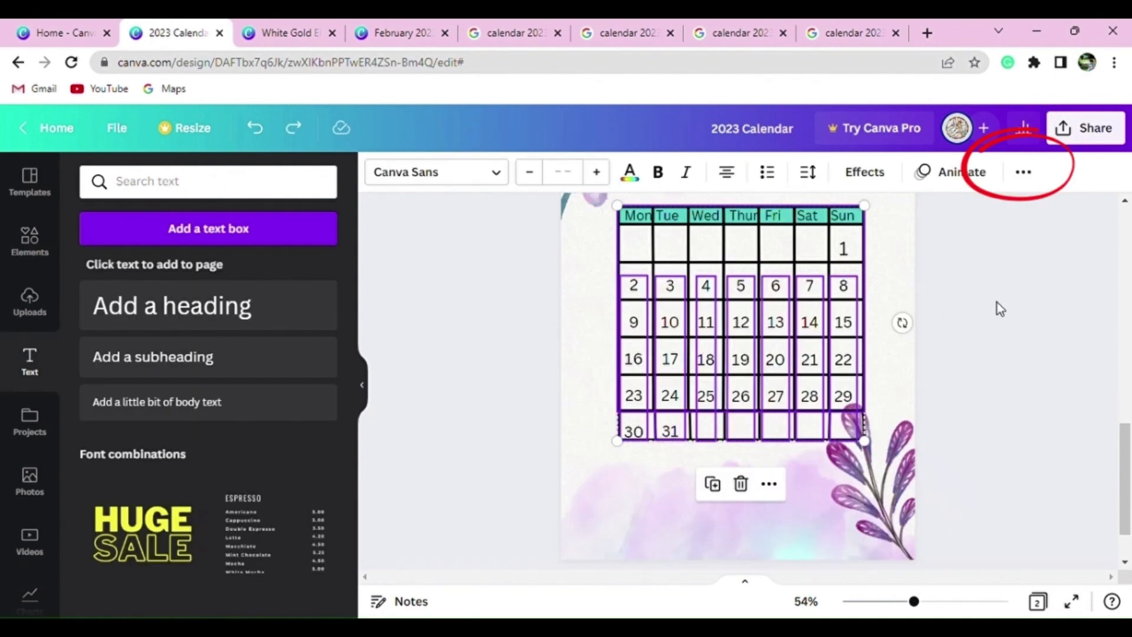
{"action": "left_click", "coordinate": [1024, 173]}
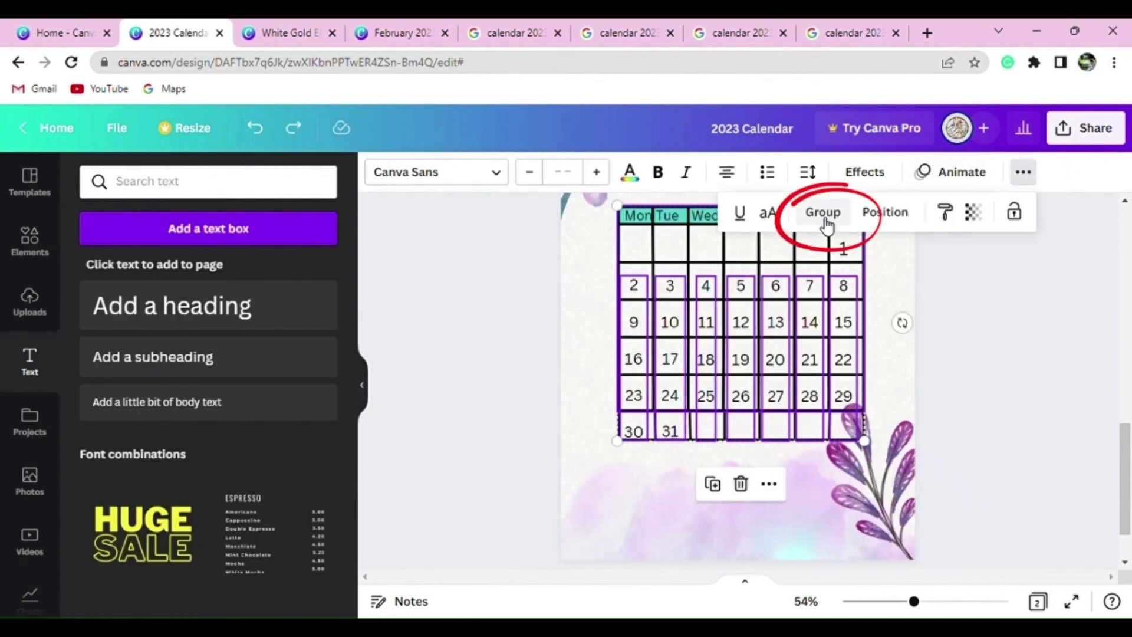
{"action": "left_click", "coordinate": [1024, 173]}
{"action": "left_click", "coordinate": [1024, 172]}
{"action": "left_click", "coordinate": [827, 226]}
{"action": "left_click_drag", "start_coordinate": [719, 290], "coordinate": [726, 298]}
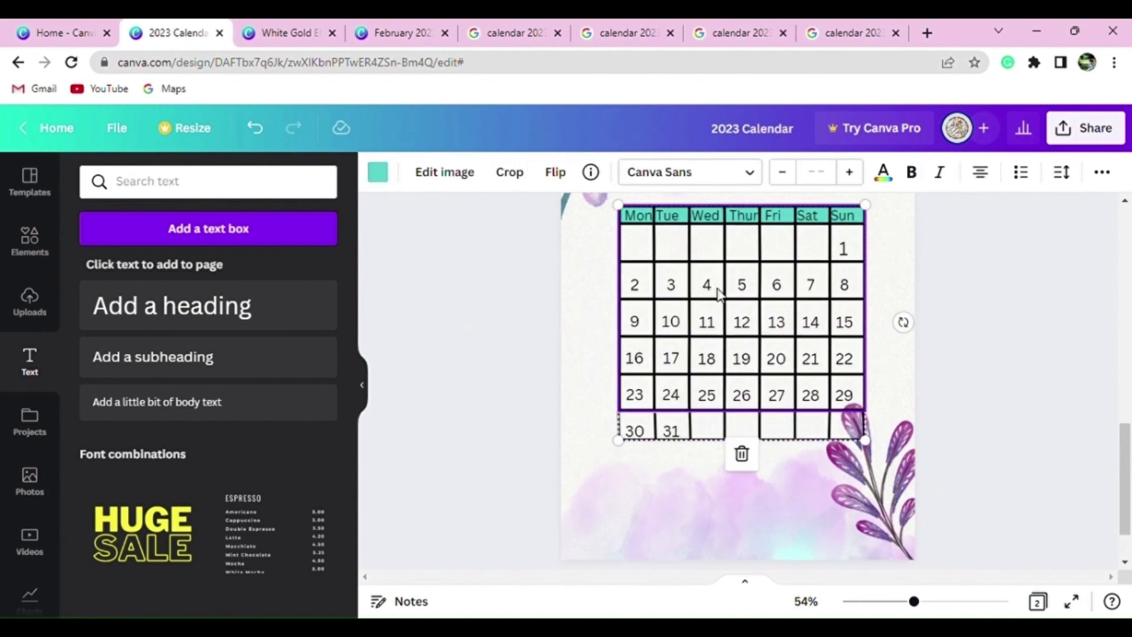
{"action": "left_click", "coordinate": [473, 299]}
- Duplicate the January page and change the month title on the copy to February
{"action": "left_click_drag", "start_coordinate": [1125, 501], "coordinate": [1128, 448]}
{"action": "scroll", "coordinate": [843, 354], "scroll_direction": "up", "scroll_amount": 3}
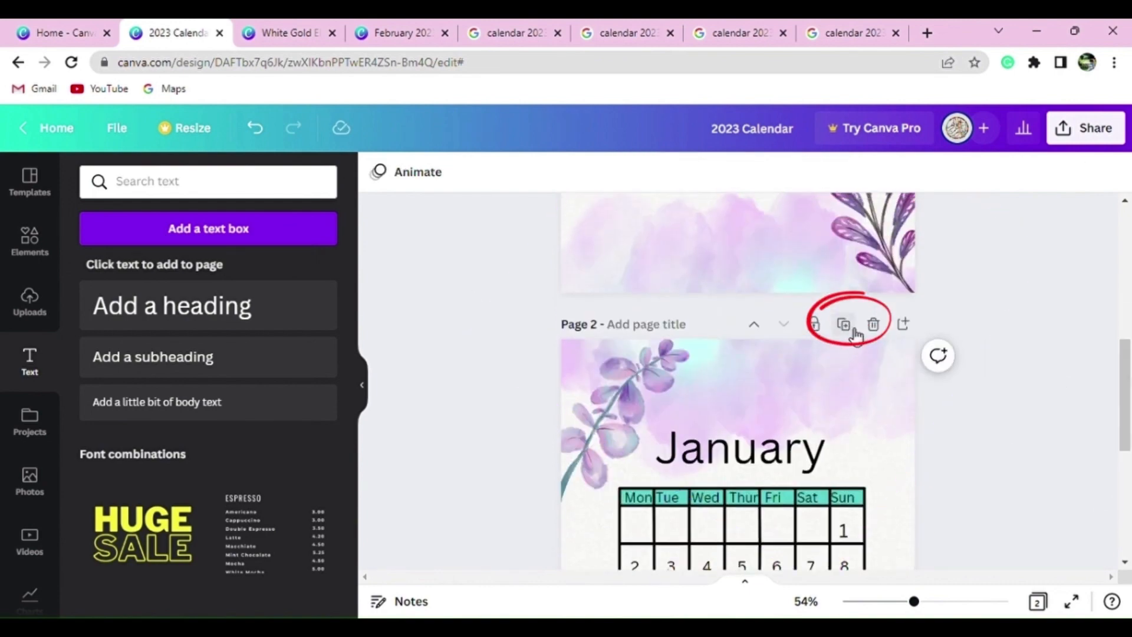
{"action": "left_click", "coordinate": [843, 324]}
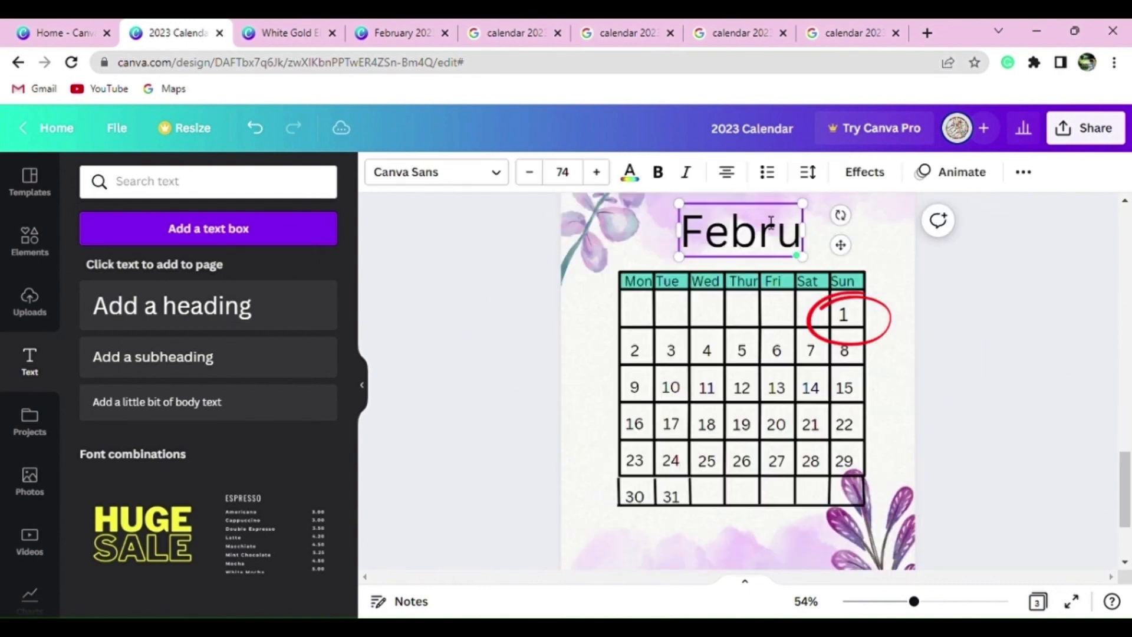
{"action": "type", "text": "ary"}
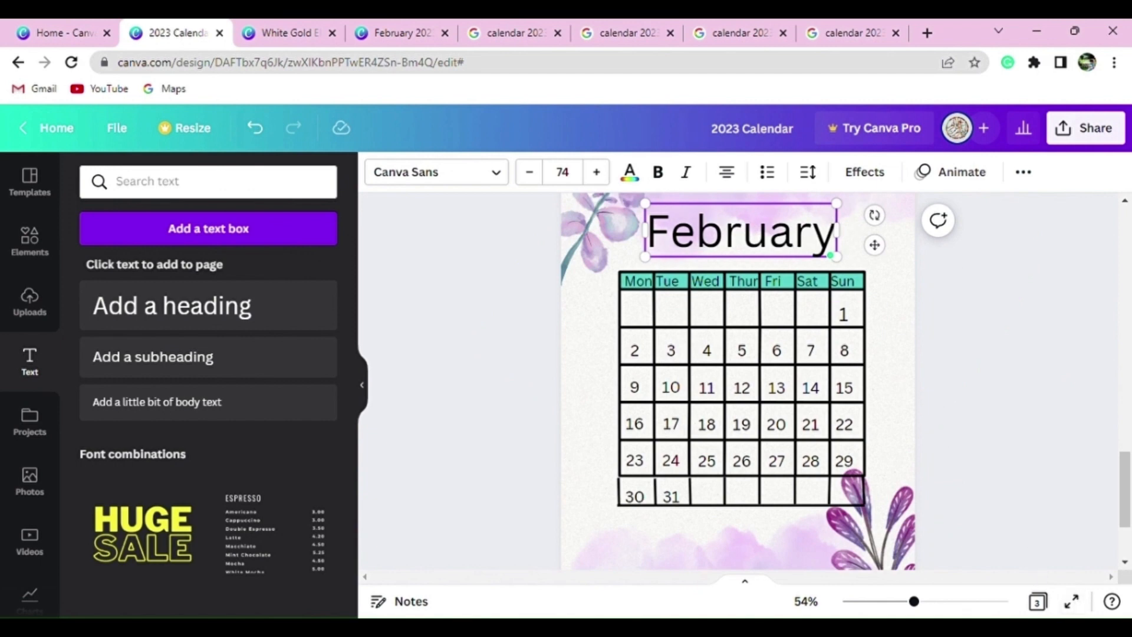
- Renumber the February table's Monday dates to 6, 13, 20, 27 and Tuesday dates to 7, 14, 21, 28, removing the 30 and 31
{"action": "left_click", "coordinate": [651, 363]}
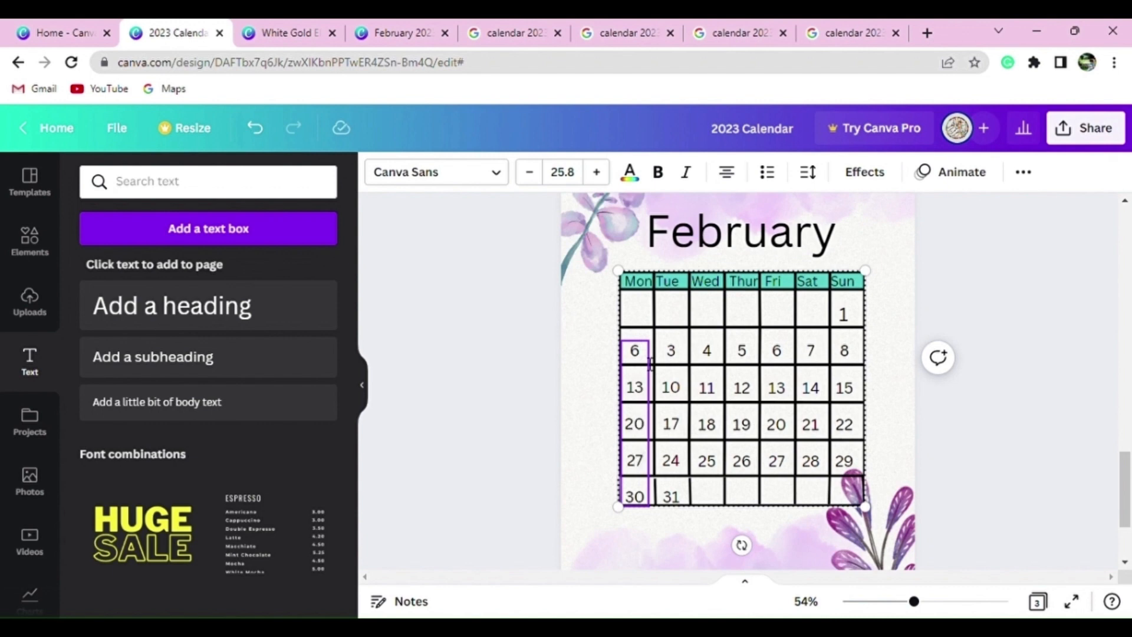
{"action": "left_click", "coordinate": [671, 354]}
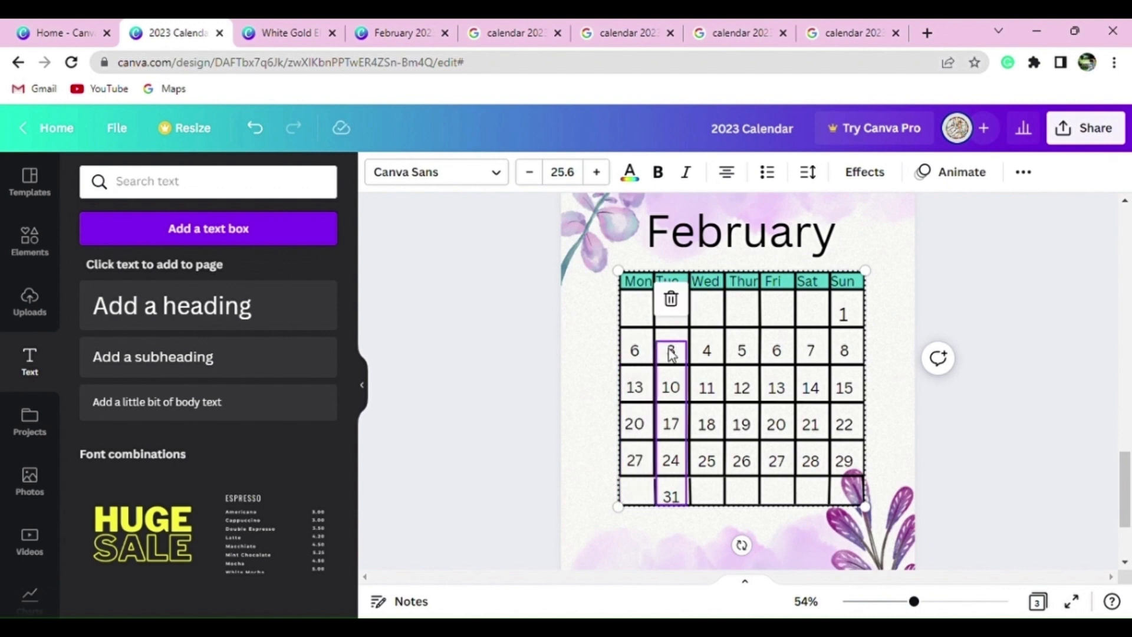
{"action": "left_click", "coordinate": [684, 360]}
{"action": "key", "text": "BackSpace"}
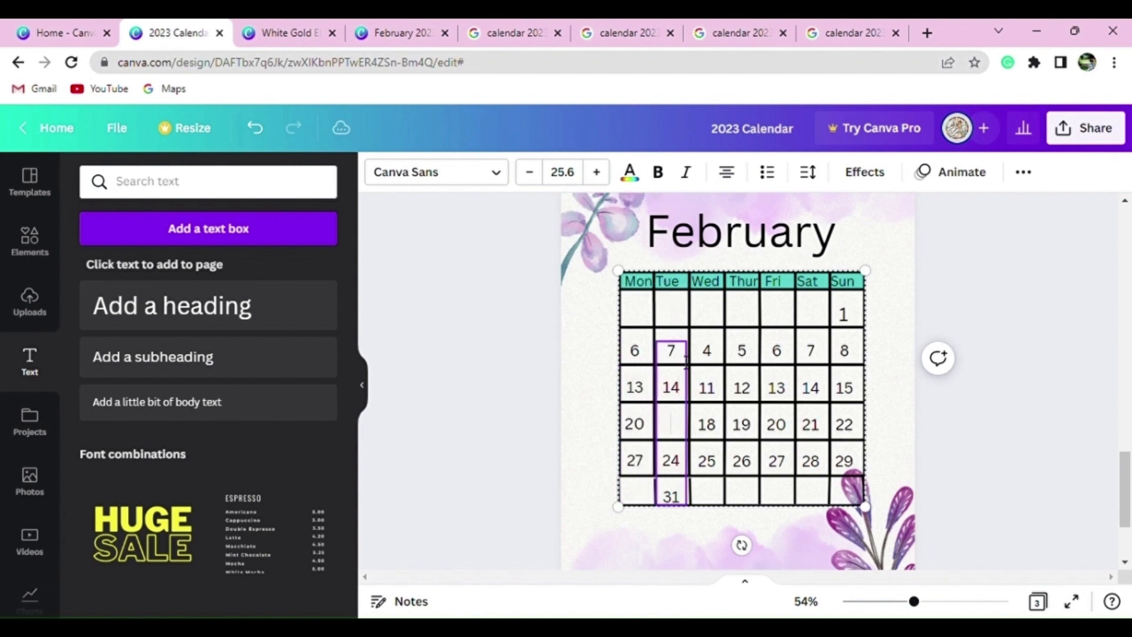
{"action": "key", "text": "BackSpace"}
- Renumber the Wednesday dates to 8, 15, 22, 29 and the Thursday dates to 9, 16, 23, clearing the fifth Thursday date
{"action": "double_click", "coordinate": [707, 353]}
{"action": "type", "text": "8"}
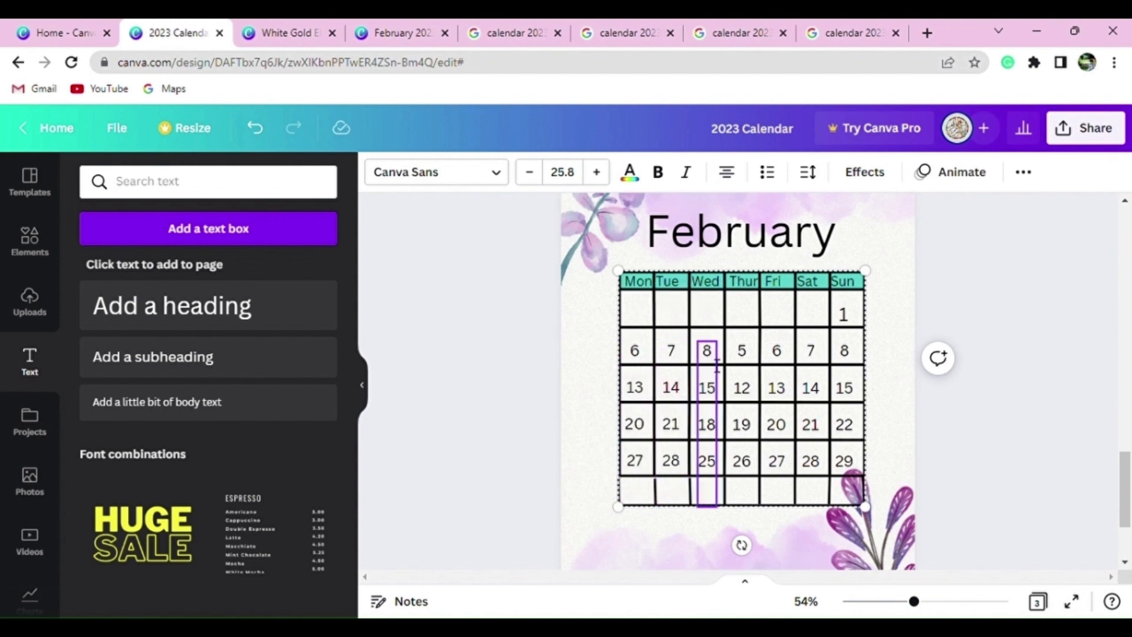
{"action": "double_click", "coordinate": [752, 361]}
{"action": "key", "text": "BackSpace"}
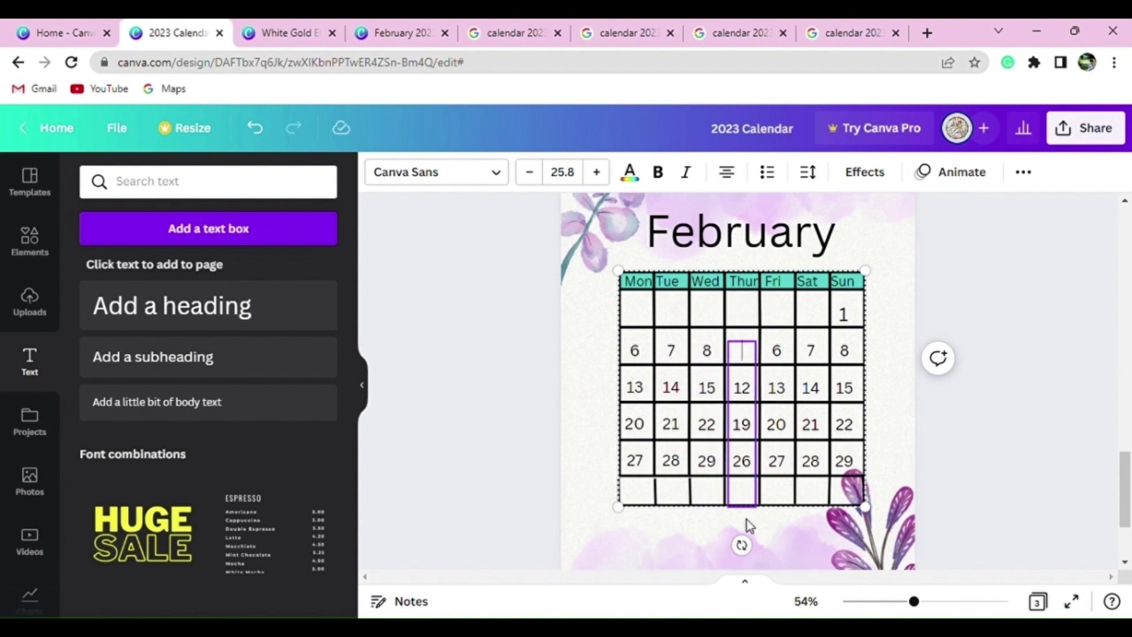
{"action": "type", "text": "23"}
{"action": "key", "text": "Down"}
{"action": "key", "text": "BackSpace"}
{"action": "key", "text": "BackSpace"}
- Renumber the Friday dates to 10, 17 and 24 and clear the 27 beneath them
{"action": "left_click", "coordinate": [783, 350]}
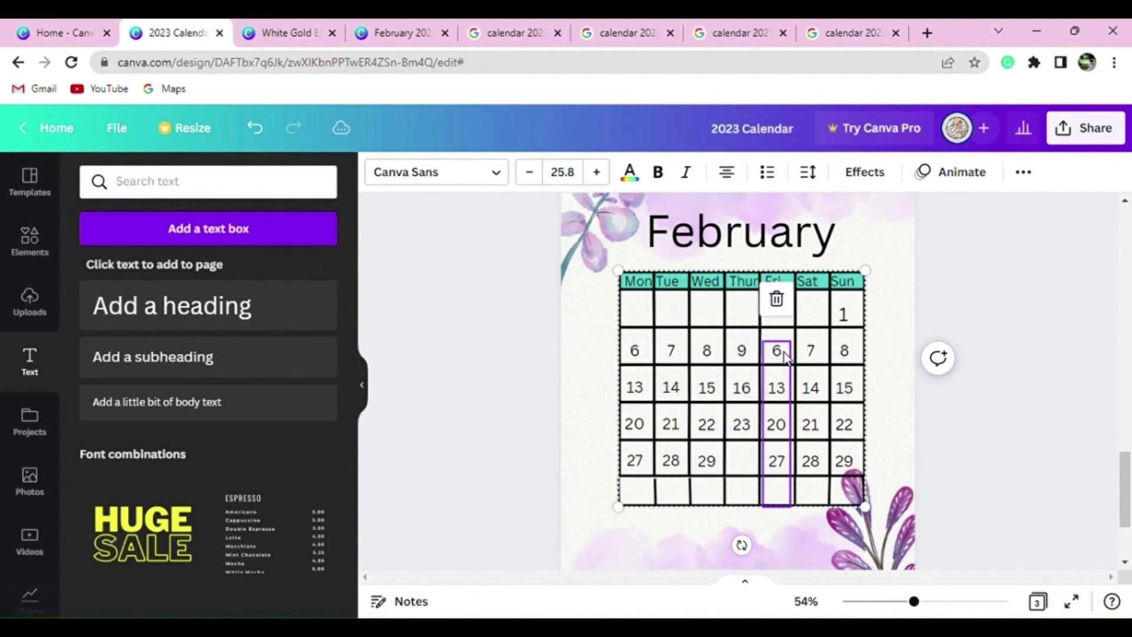
{"action": "double_click", "coordinate": [783, 357]}
{"action": "key", "text": "BackSpace"}
{"action": "type", "text": "10"}
{"action": "key", "text": "Down"}
{"action": "key", "text": "BackSpace"}
{"action": "type", "text": "7"}
- Renumber the Saturday dates to 11, 18, 25 and the Sunday dates to 12, 19, 26, clearing the last date in both columns
{"action": "double_click", "coordinate": [822, 359]}
{"action": "type", "text": "1"}
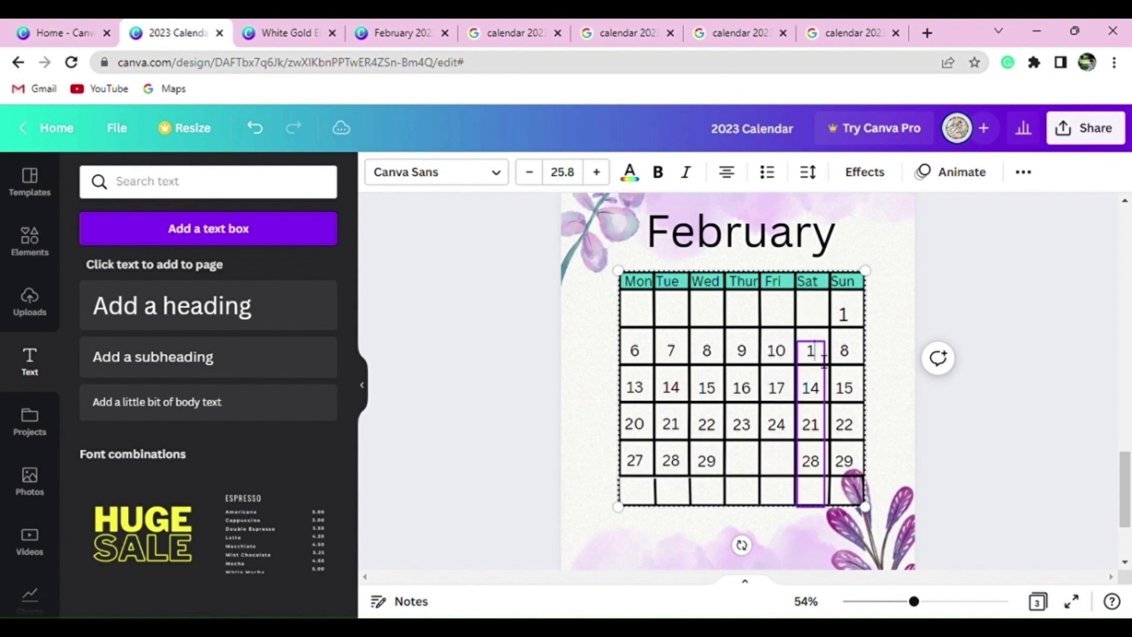
{"action": "key", "text": "BackSpace"}
{"action": "double_click", "coordinate": [859, 364]}
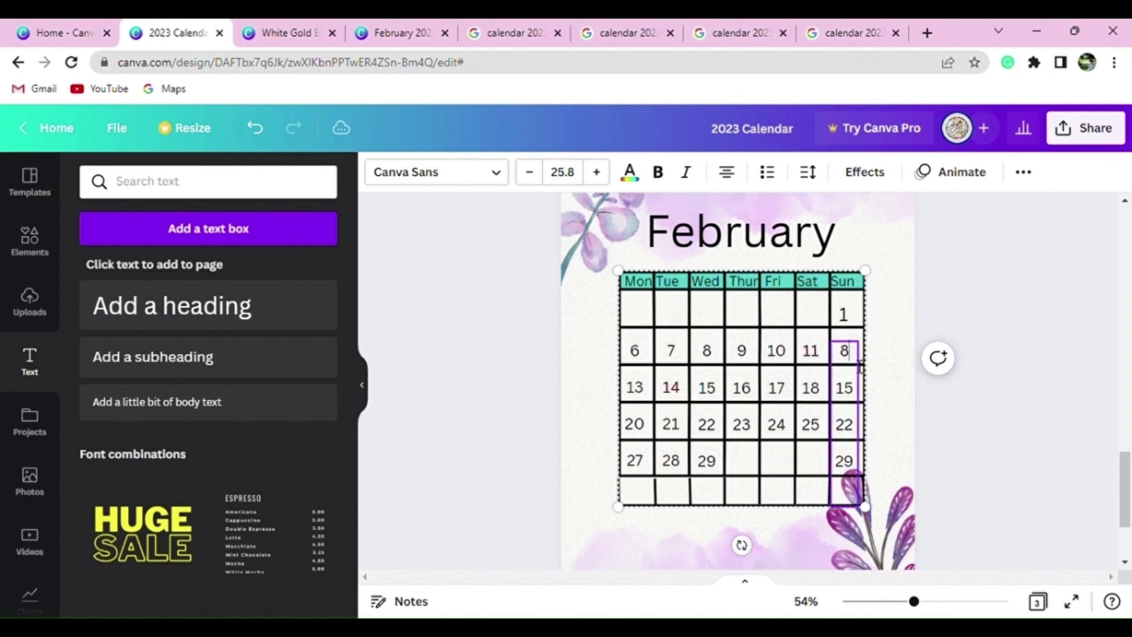
{"action": "key", "text": "BackSpace"}
{"action": "key", "text": "BackSpace"}
{"action": "key", "text": "BackSpace"}
- Copy the first-row Sunday date into the Saturday cell, then set Sunday to 5 and Saturday to 4
{"action": "left_click", "coordinate": [844, 316]}
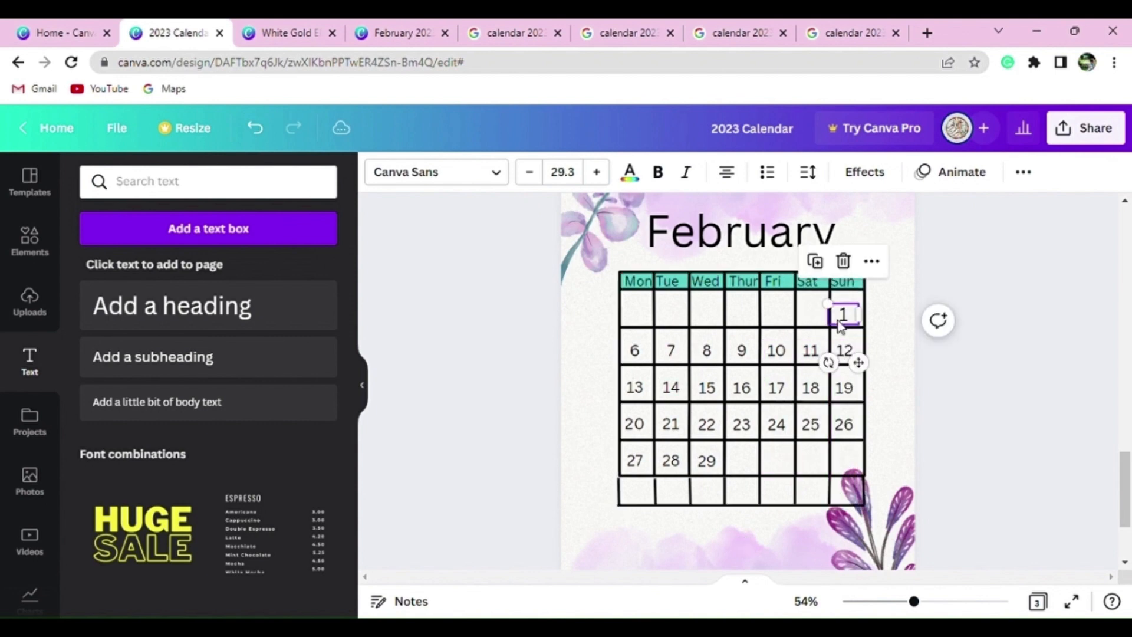
{"action": "left_click", "coordinate": [822, 269]}
{"action": "left_click_drag", "start_coordinate": [880, 377], "coordinate": [840, 367]}
{"action": "double_click", "coordinate": [844, 316]}
{"action": "key", "text": "BackSpace"}
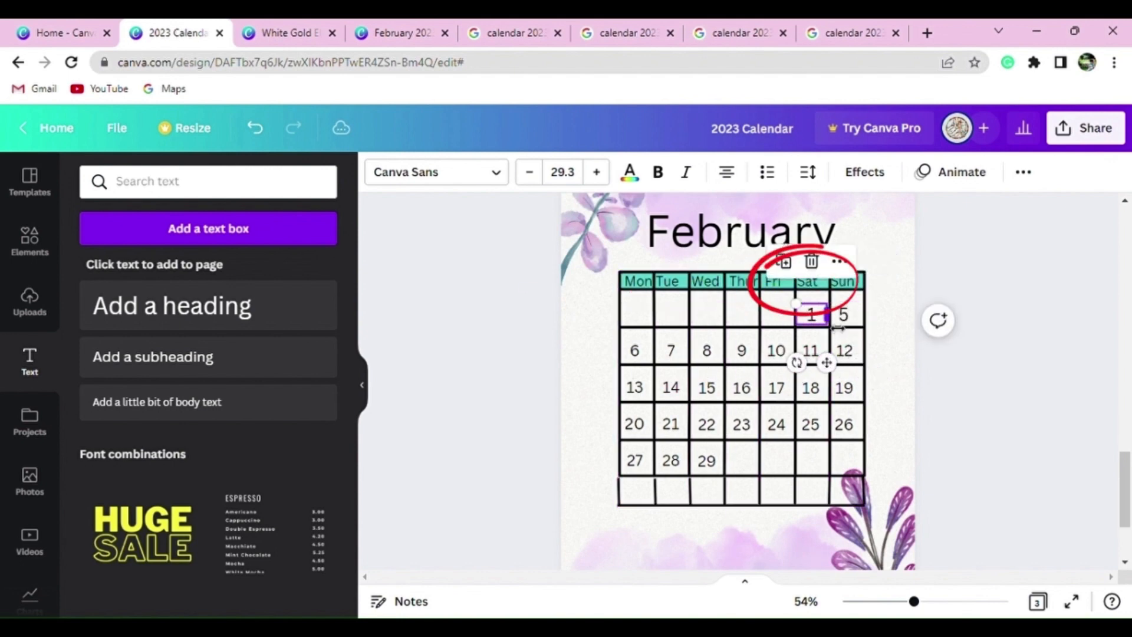
{"action": "left_click", "coordinate": [823, 323]}
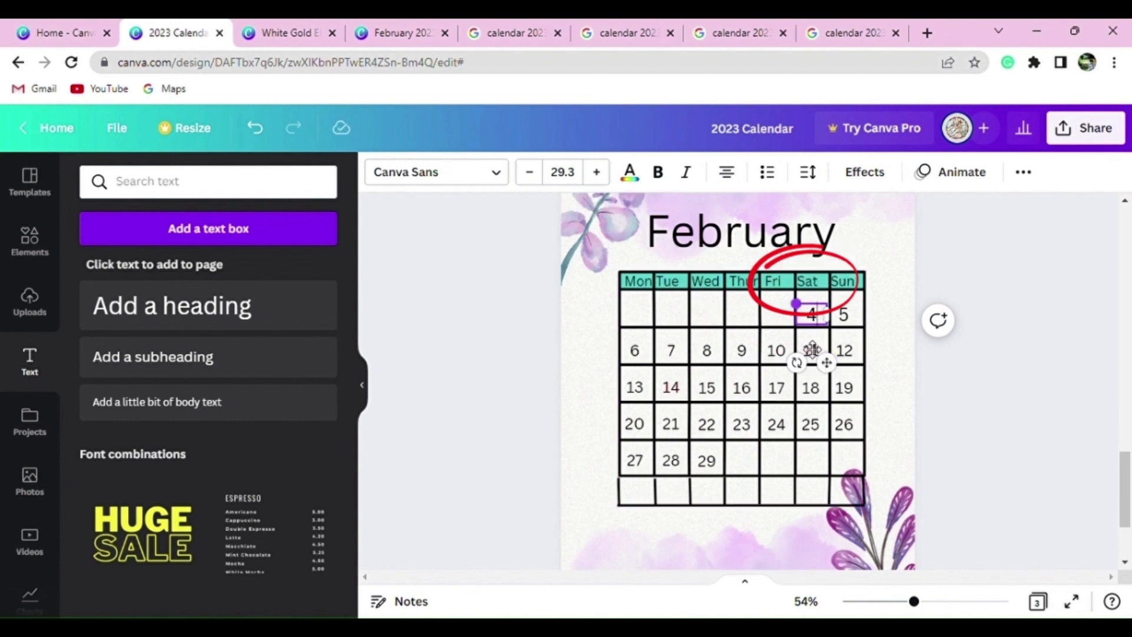
- Copy the 5 into the first-row Friday, Thursday and Wednesday cells and set the Friday date to 3
{"action": "left_click", "coordinate": [848, 317]}
{"action": "left_click", "coordinate": [816, 261]}
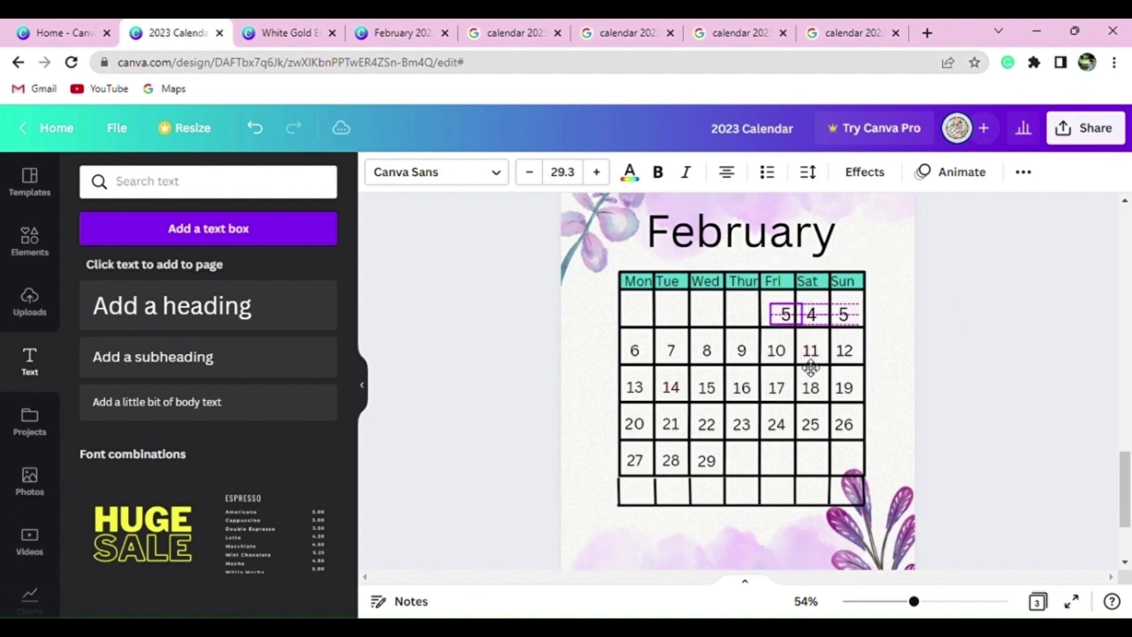
{"action": "left_click", "coordinate": [751, 260]}
{"action": "left_click_drag", "start_coordinate": [736, 368], "coordinate": [758, 370]}
{"action": "left_click", "coordinate": [711, 263]}
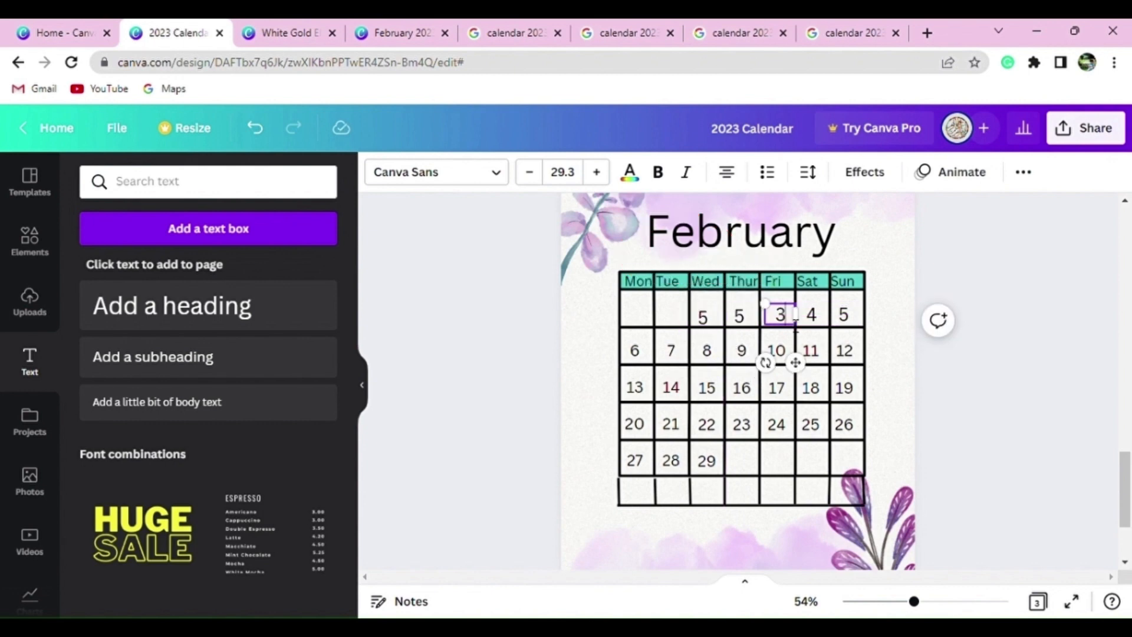
- Set the first-row Thursday date to 2 and Wednesday date to 1, and align the 1 within its cell
{"action": "left_click", "coordinate": [746, 321]}
{"action": "left_click", "coordinate": [747, 325]}
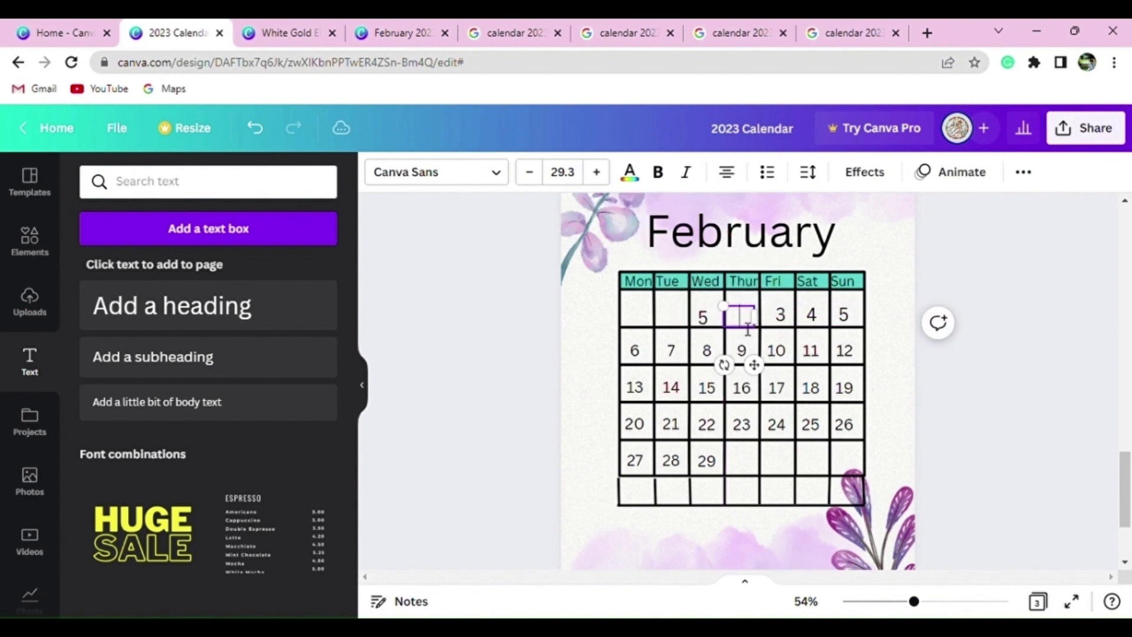
{"action": "left_click", "coordinate": [710, 327]}
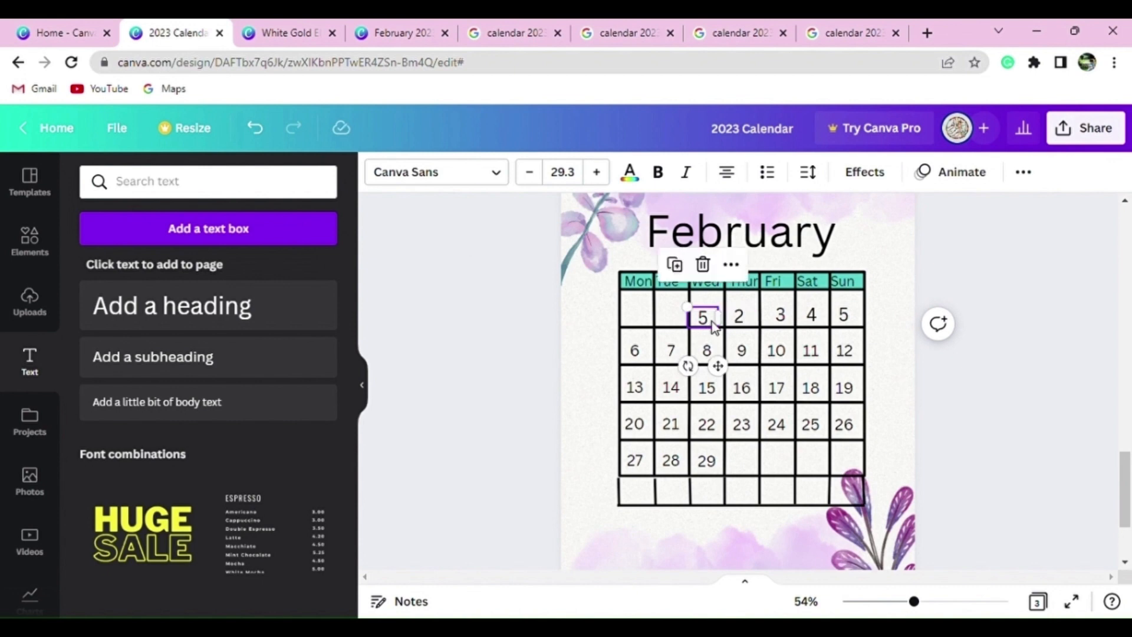
{"action": "left_click", "coordinate": [717, 328]}
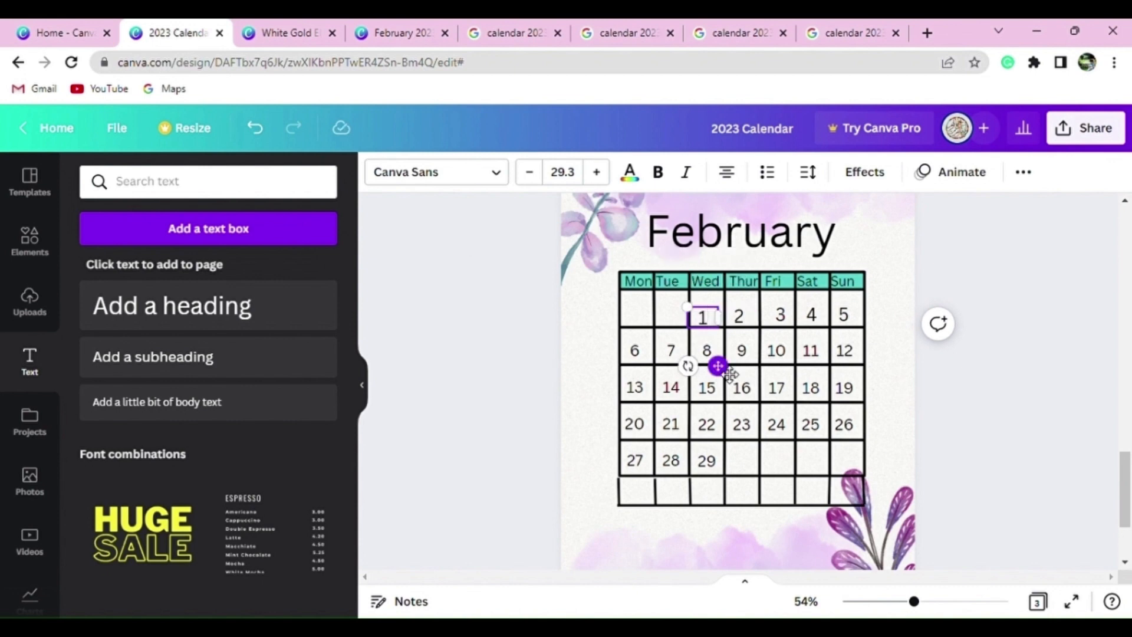
{"action": "left_click_drag", "start_coordinate": [718, 365], "coordinate": [734, 371]}
{"action": "left_click", "coordinate": [978, 405]}
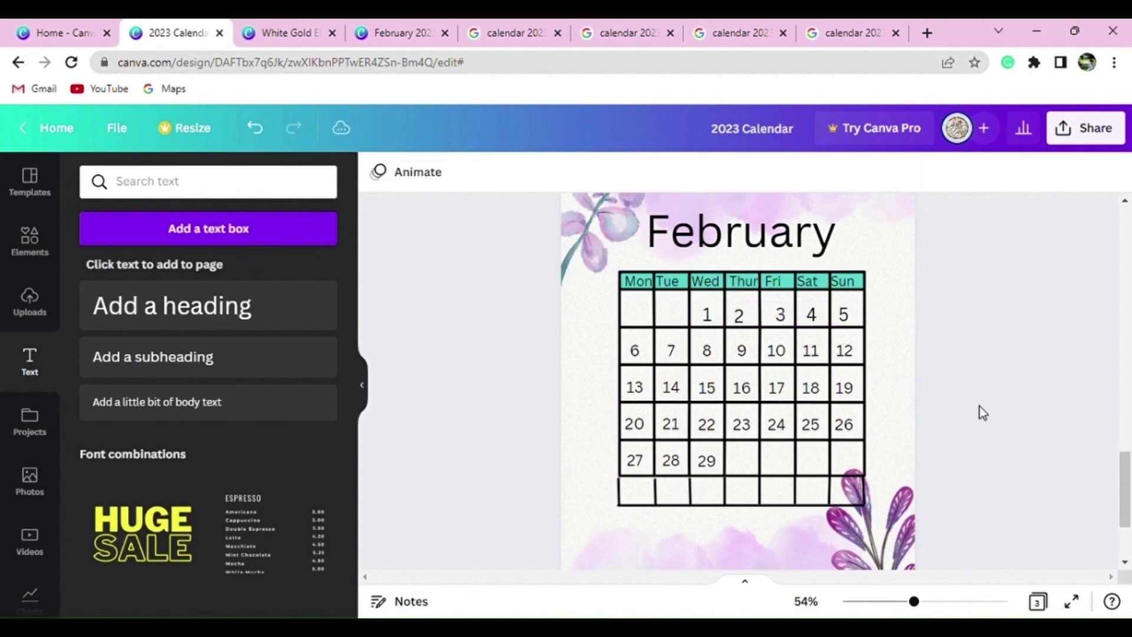
{"action": "mouse_move", "coordinate": [1127, 506]}
{"action": "left_mouse_down"}
{"action": "mouse_move", "coordinate": [1127, 397]}
{"action": "mouse_move", "coordinate": [1127, 525]}
{"action": "left_mouse_up"}
{"action": "left_click_drag", "start_coordinate": [1127, 526], "coordinate": [1127, 522]}
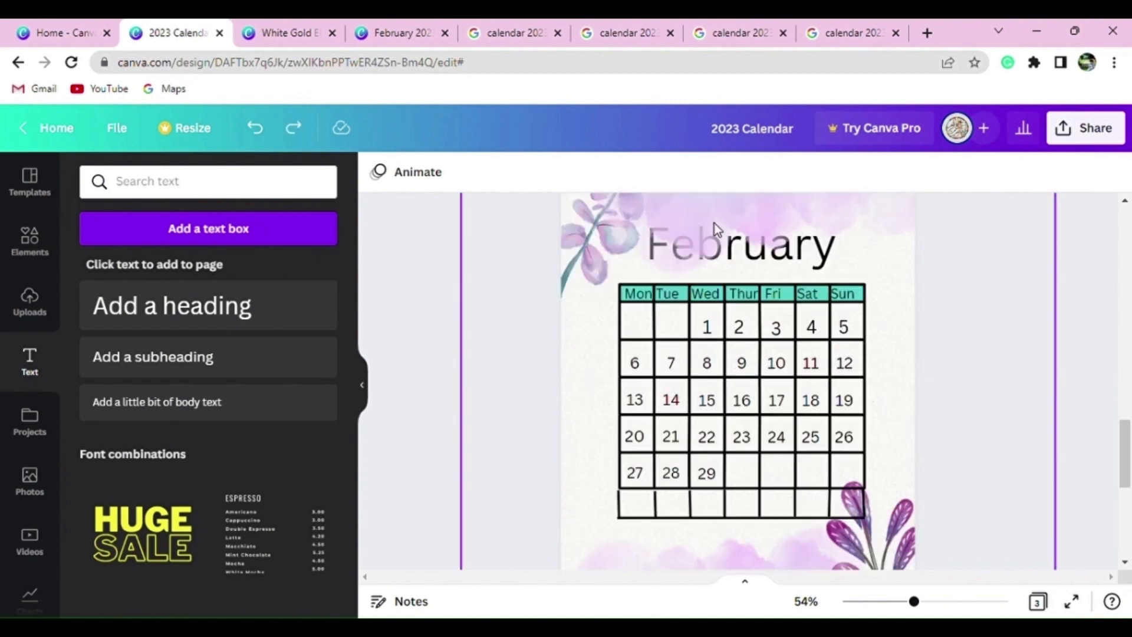
{"action": "left_click", "coordinate": [713, 247]}
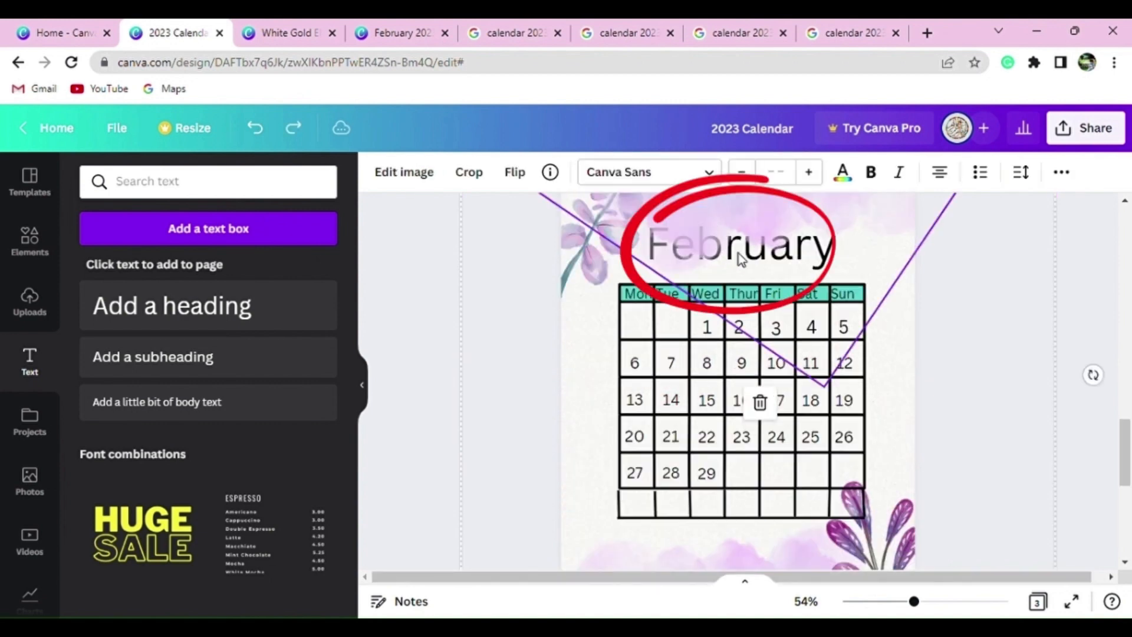
{"action": "double_click", "coordinate": [807, 272]}
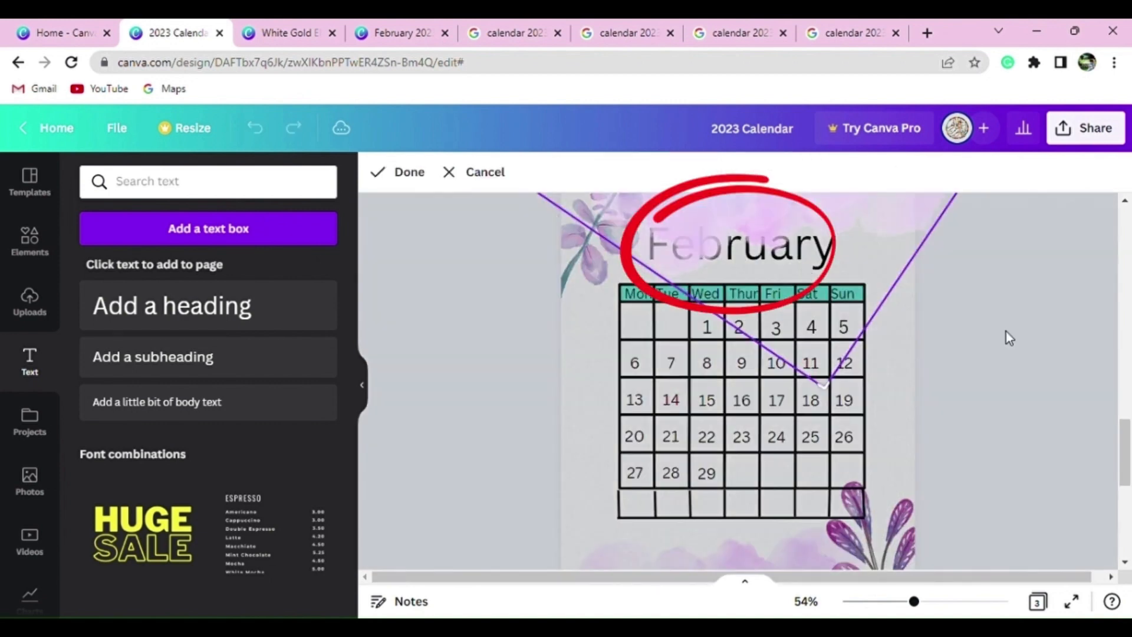
{"action": "left_click", "coordinate": [1006, 332]}
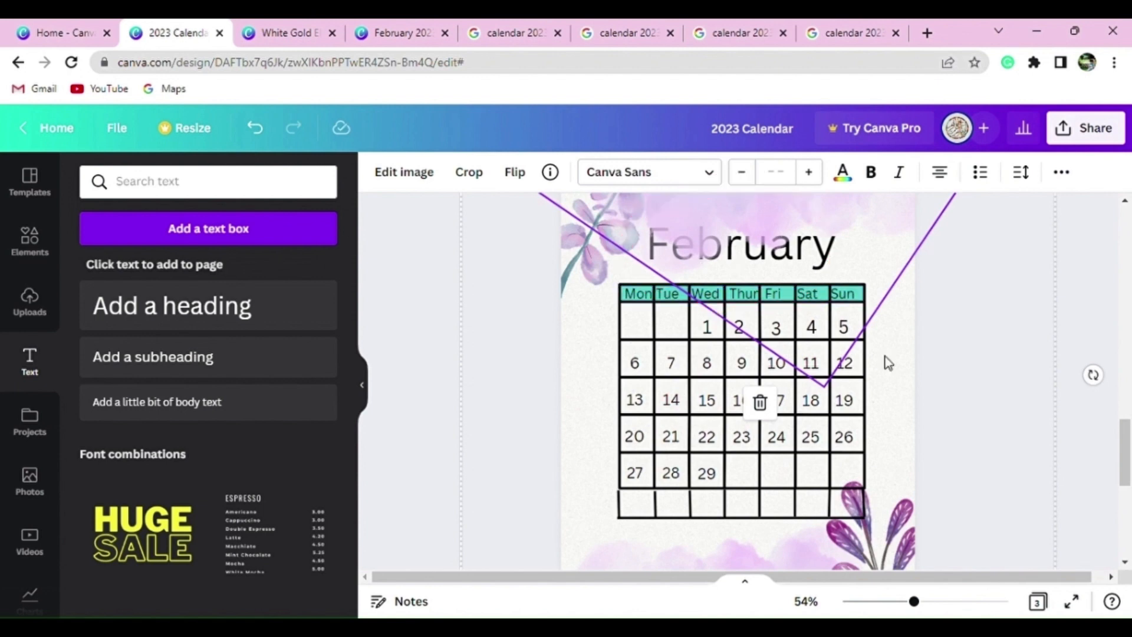
{"action": "left_click", "coordinate": [955, 354]}
{"action": "left_click", "coordinate": [808, 257]}
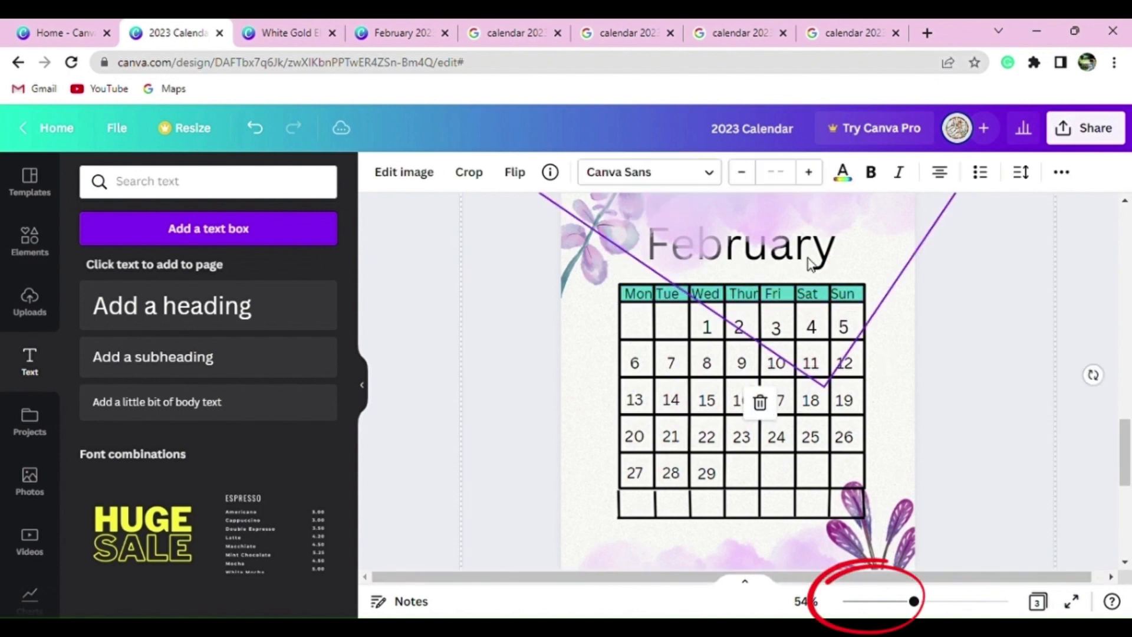
- Arrange the watercolor image behind the February title so it no longer covers the text
{"action": "scroll", "coordinate": [950, 402], "scroll_direction": "down", "scroll_amount": 3}
{"action": "scroll", "coordinate": [951, 403], "scroll_direction": "down", "scroll_amount": 2}
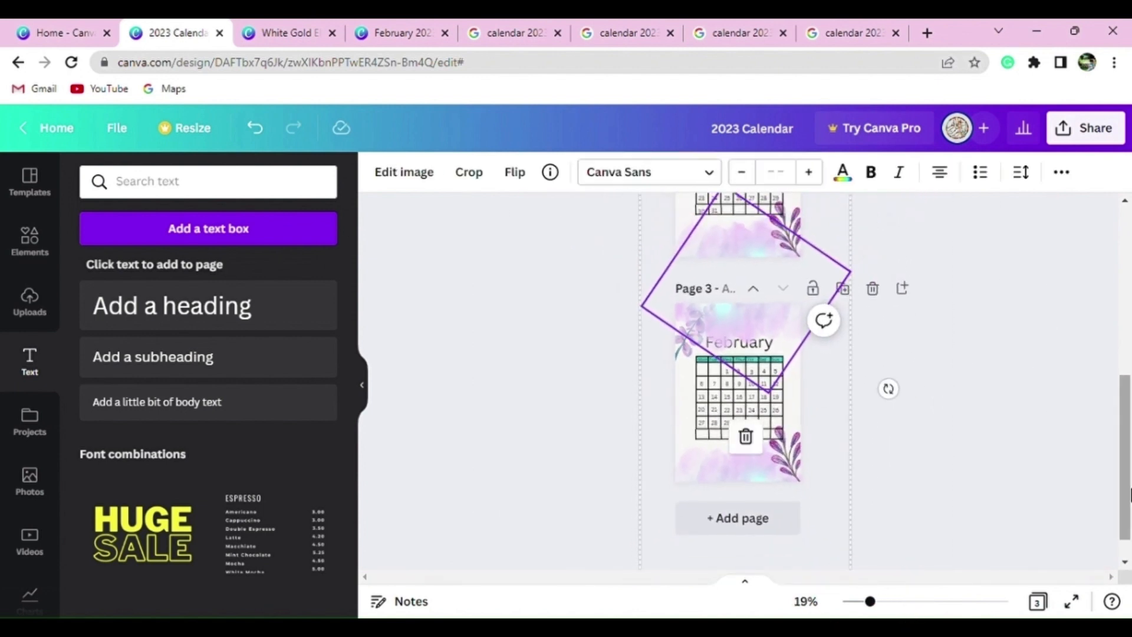
{"action": "left_click_drag", "start_coordinate": [1126, 525], "coordinate": [1129, 413]}
{"action": "scroll", "coordinate": [860, 456], "scroll_direction": "down", "scroll_amount": 4}
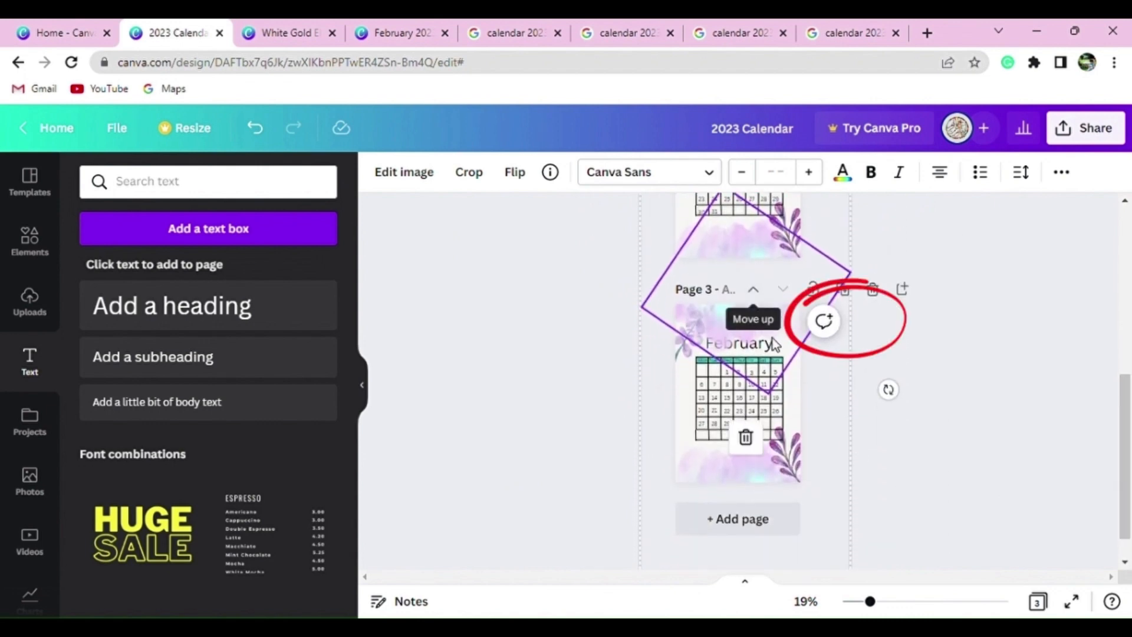
{"action": "right_click", "coordinate": [776, 344]}
{"action": "left_click", "coordinate": [802, 321]}
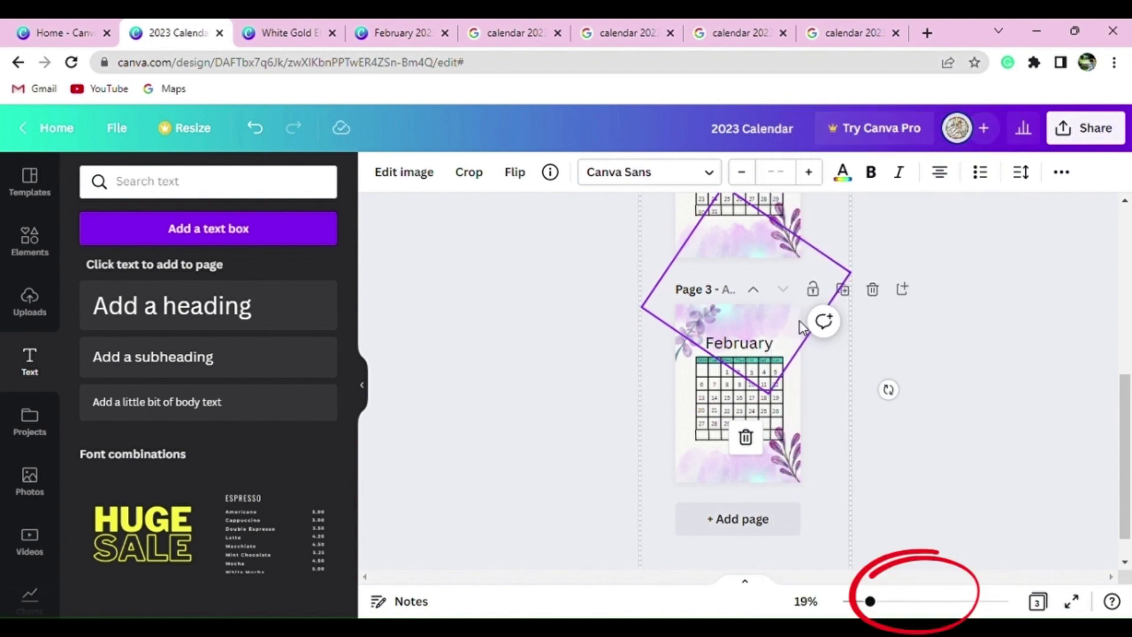
{"action": "left_click", "coordinate": [956, 425]}
- Duplicate the February page and change the month title on the copy to March
{"action": "scroll", "coordinate": [908, 370], "scroll_direction": "up", "scroll_amount": 1}
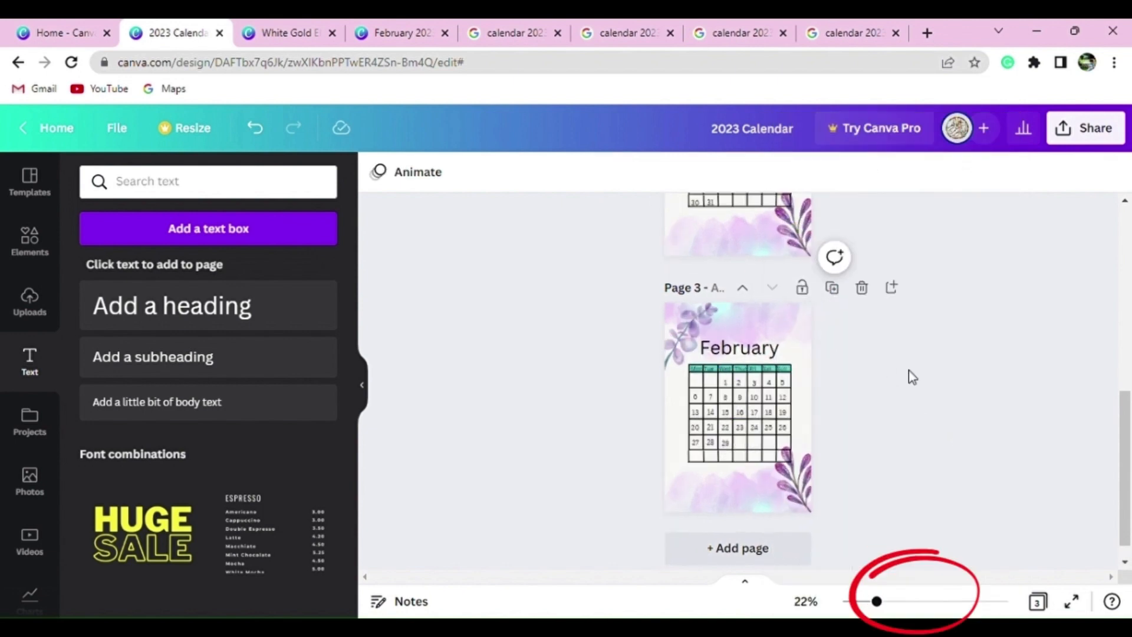
{"action": "scroll", "coordinate": [959, 404], "scroll_direction": "up", "scroll_amount": 6}
{"action": "scroll", "coordinate": [958, 405], "scroll_direction": "down", "scroll_amount": 3}
{"action": "left_click", "coordinate": [803, 300]}
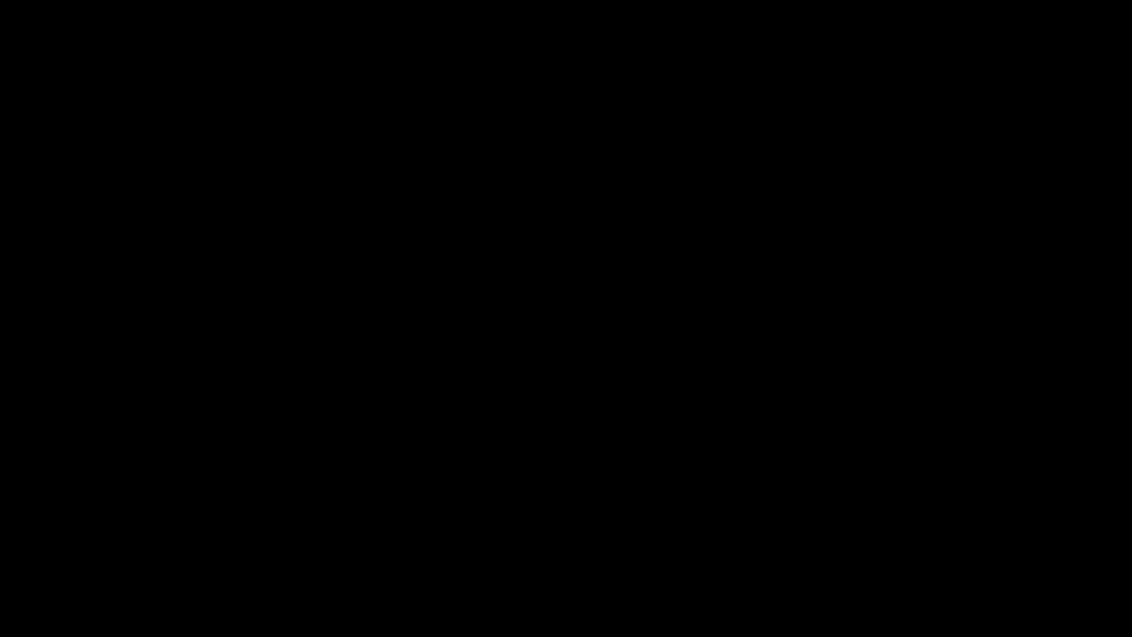
{"action": "left_click", "coordinate": [794, 403]}
{"action": "key", "text": "ctrl+BackSpace"}
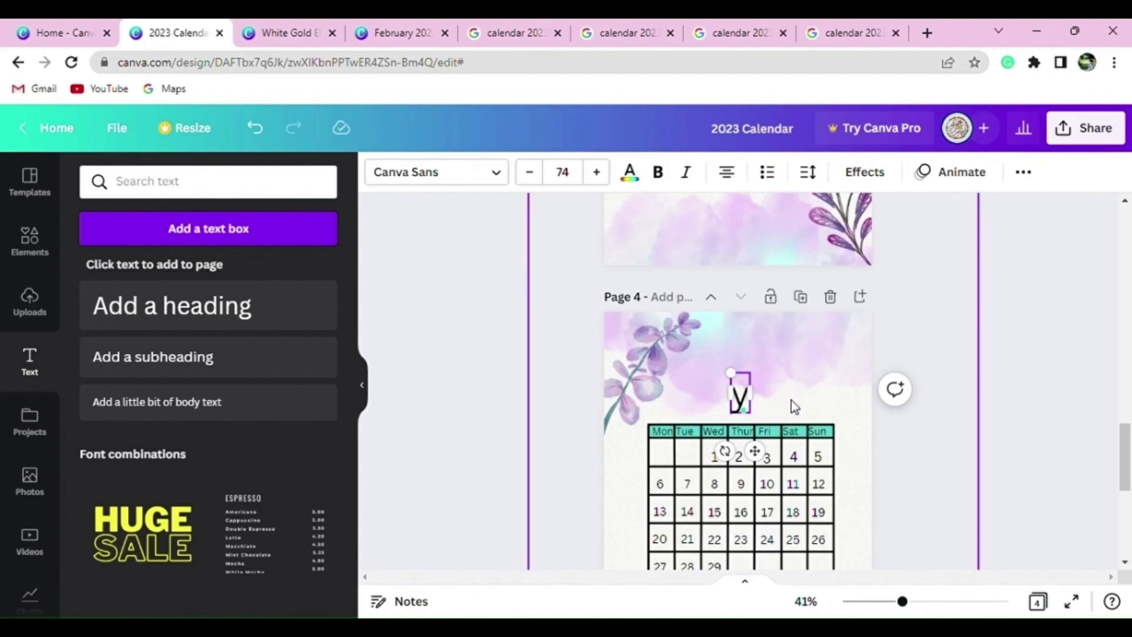
{"action": "key", "text": "Delete"}
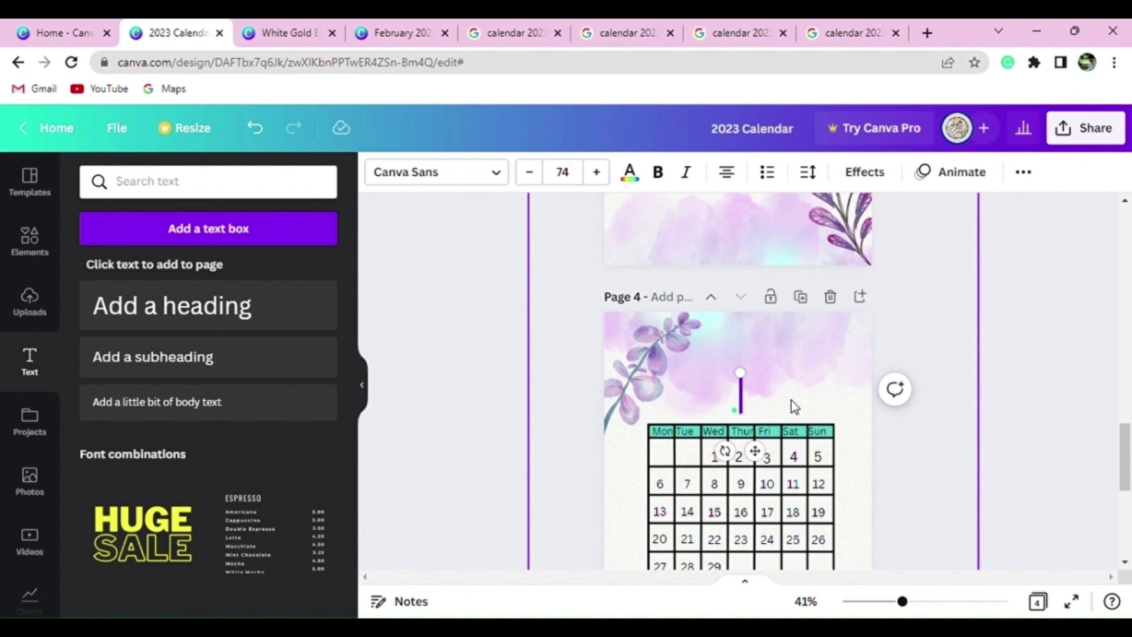
{"action": "type", "text": "Mar"}
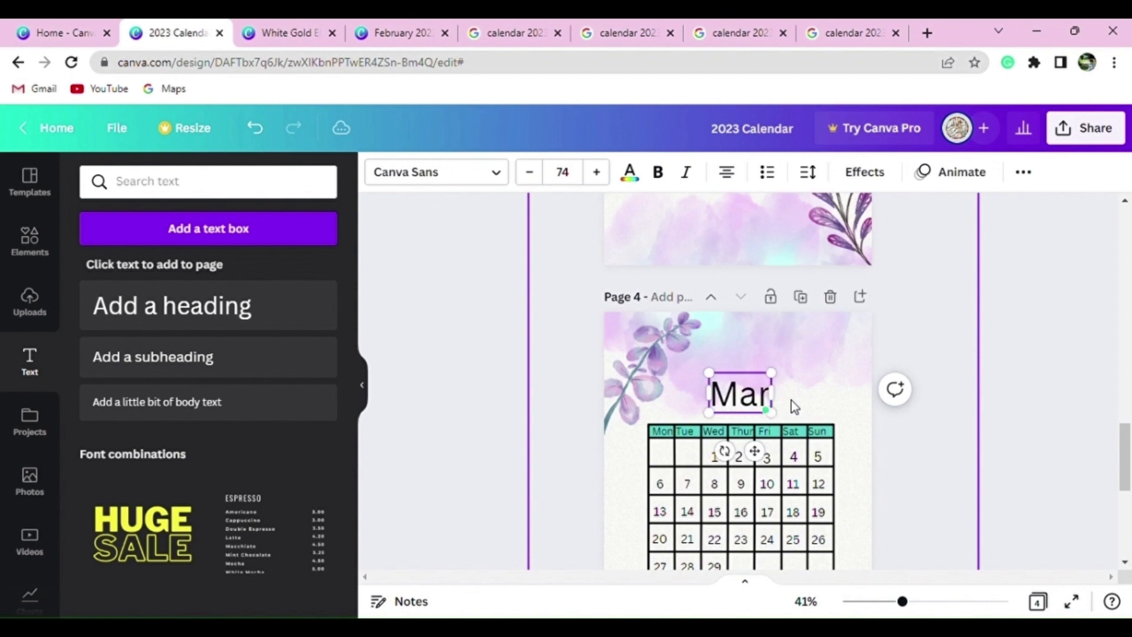
{"action": "type", "text": "ch"}
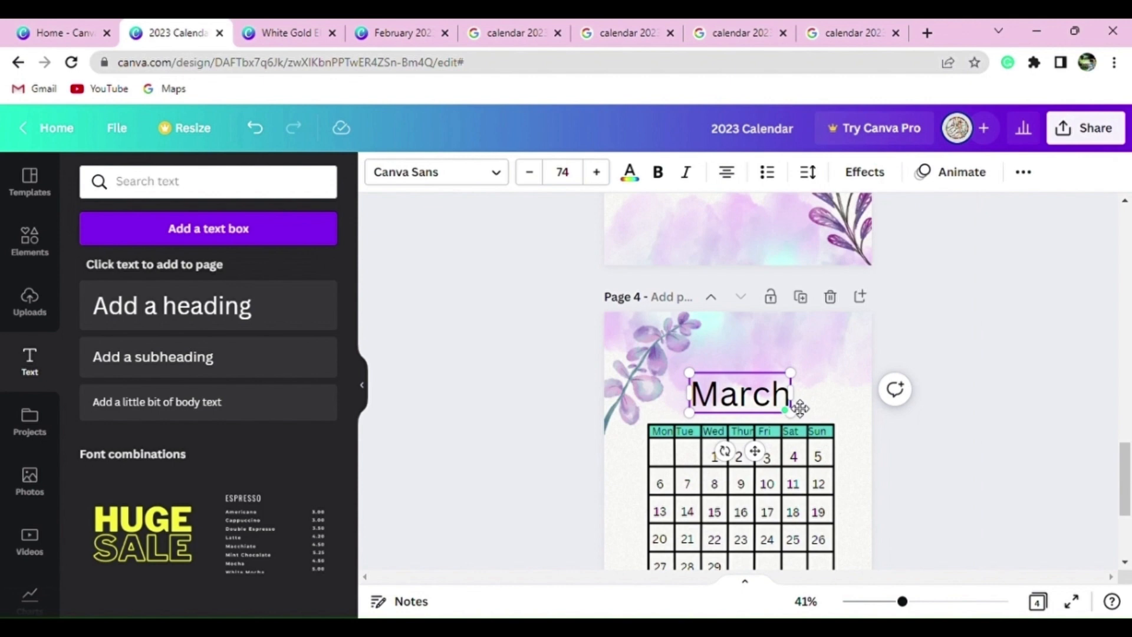
- Add 30 to the Thursday column and 31 to the Friday column in the last week of March
{"action": "scroll", "coordinate": [981, 462], "scroll_direction": "down", "scroll_amount": 3}
{"action": "left_click", "coordinate": [742, 406]}
{"action": "type", "text": "30"}
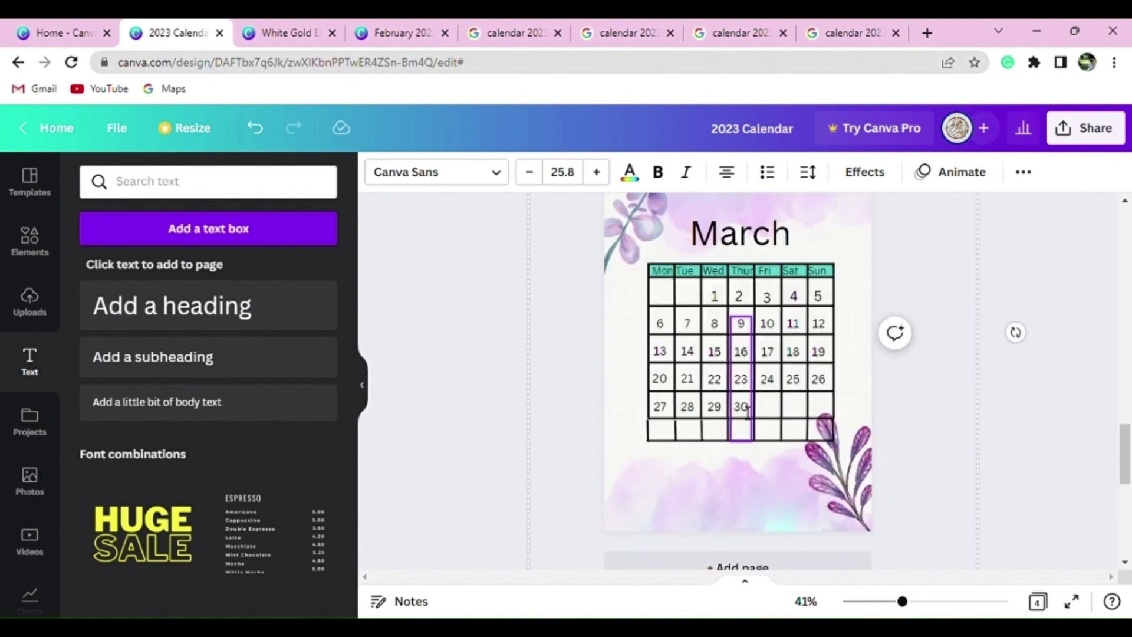
{"action": "left_click", "coordinate": [767, 407]}
{"action": "left_click", "coordinate": [768, 407]}
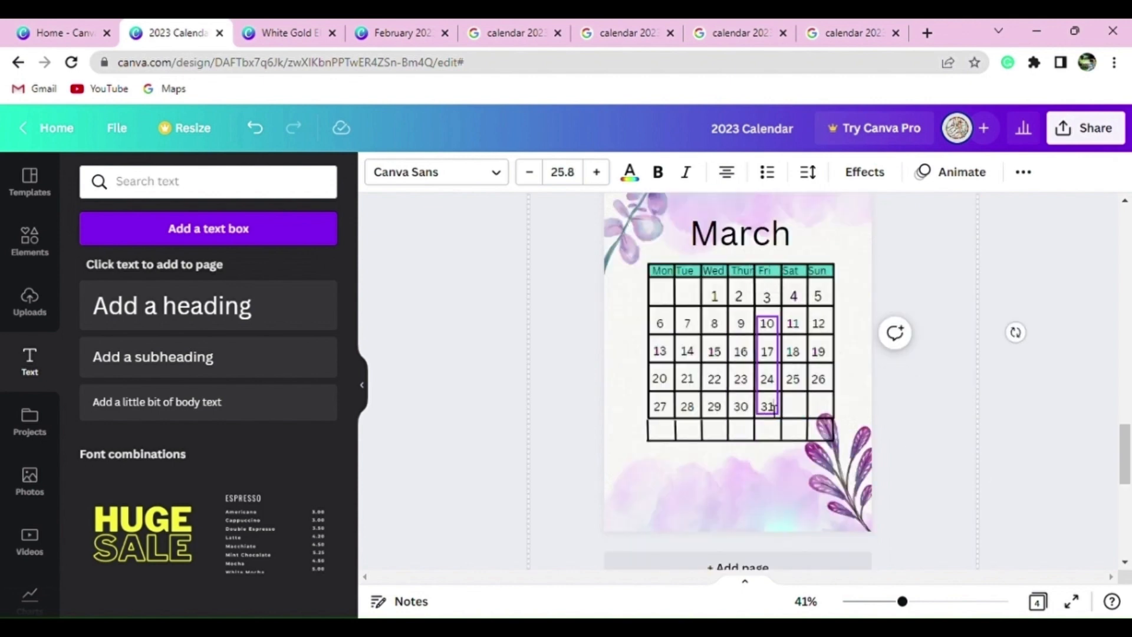
{"action": "type", "text": "31"}
{"action": "left_click", "coordinate": [936, 425]}
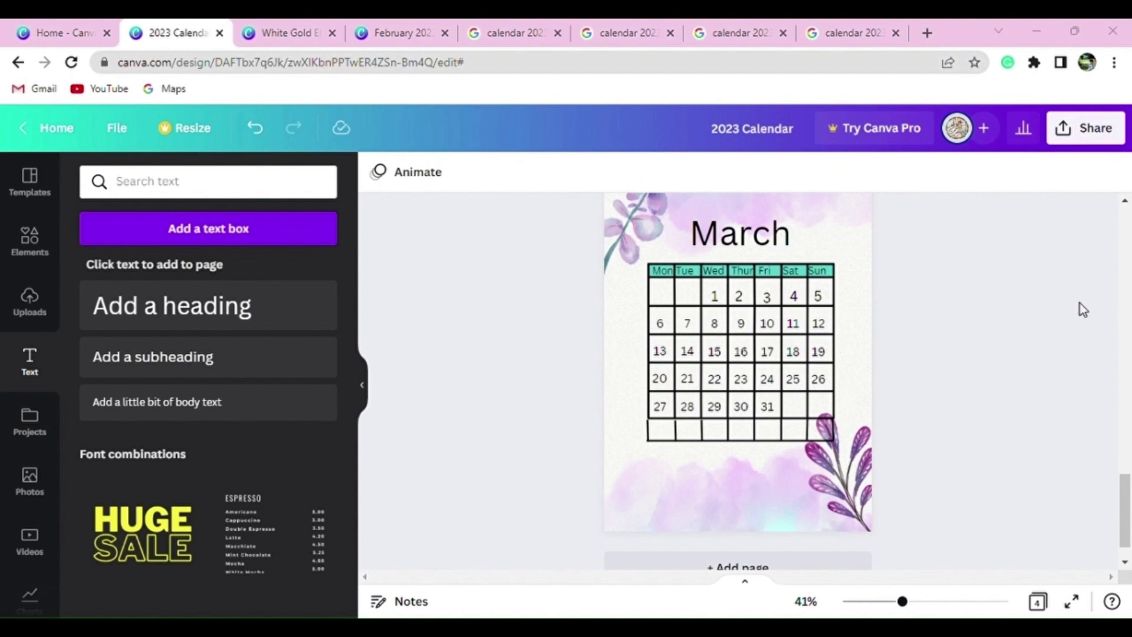
{"action": "scroll", "coordinate": [649, 345], "scroll_direction": "up", "scroll_amount": 5}
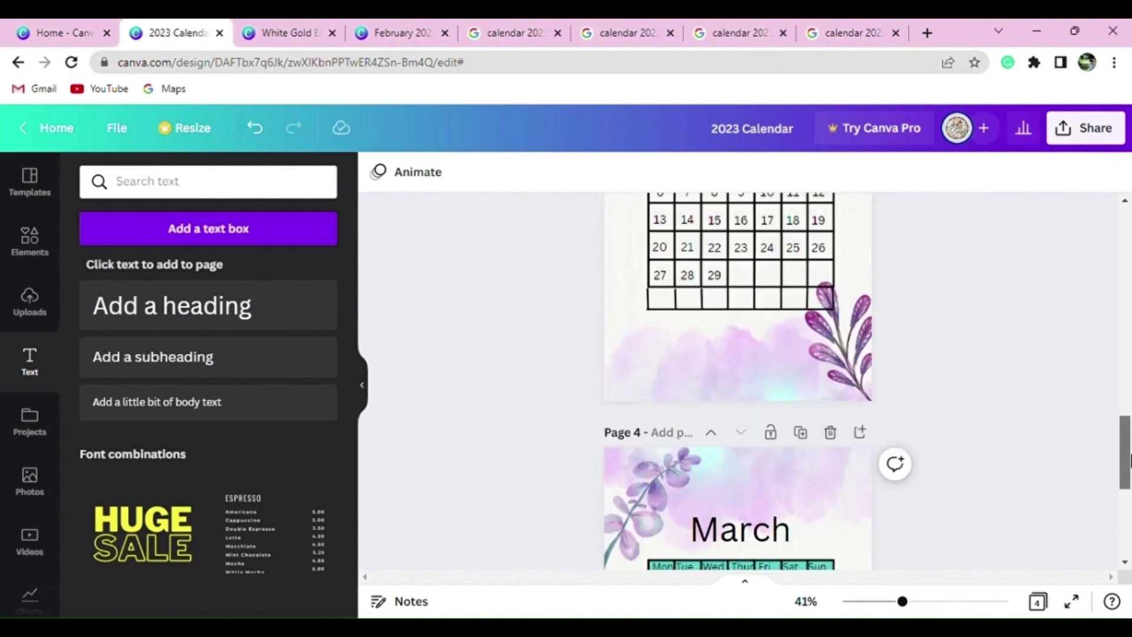
- Duplicate the March page and change the month title on the copy to April
{"action": "left_click", "coordinate": [711, 342]}
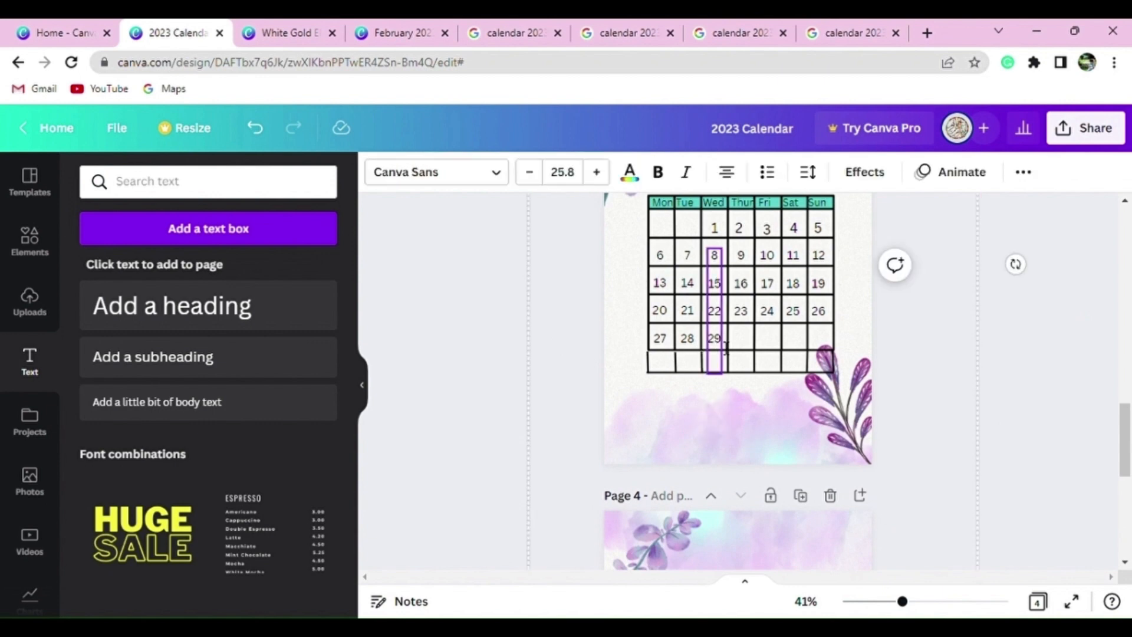
{"action": "left_click", "coordinate": [1077, 398]}
{"action": "left_click_drag", "start_coordinate": [1125, 431], "coordinate": [1125, 476]}
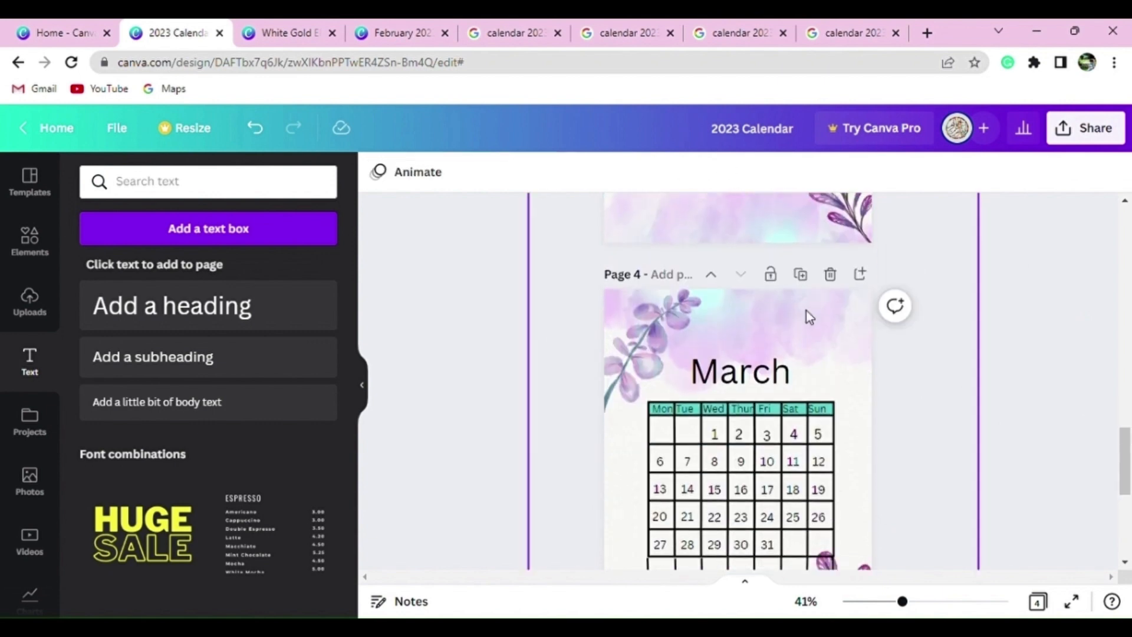
{"action": "left_click", "coordinate": [801, 275]}
{"action": "left_click", "coordinate": [740, 372]}
{"action": "double_click", "coordinate": [774, 378]}
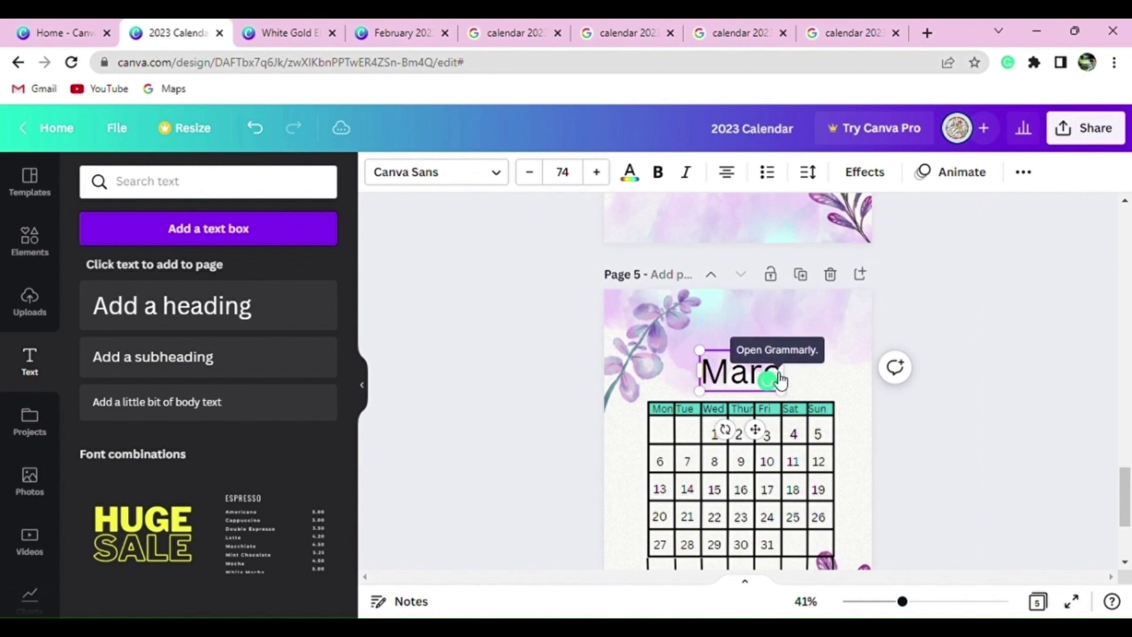
{"action": "key", "text": "BackSpace"}
{"action": "type", "text": "April"}
- Set the April page's Monday dates to 3, 10, 17 and 25, starting from the second row
{"action": "scroll", "coordinate": [740, 383], "scroll_direction": "down", "scroll_amount": 2}
{"action": "left_click", "coordinate": [663, 374]}
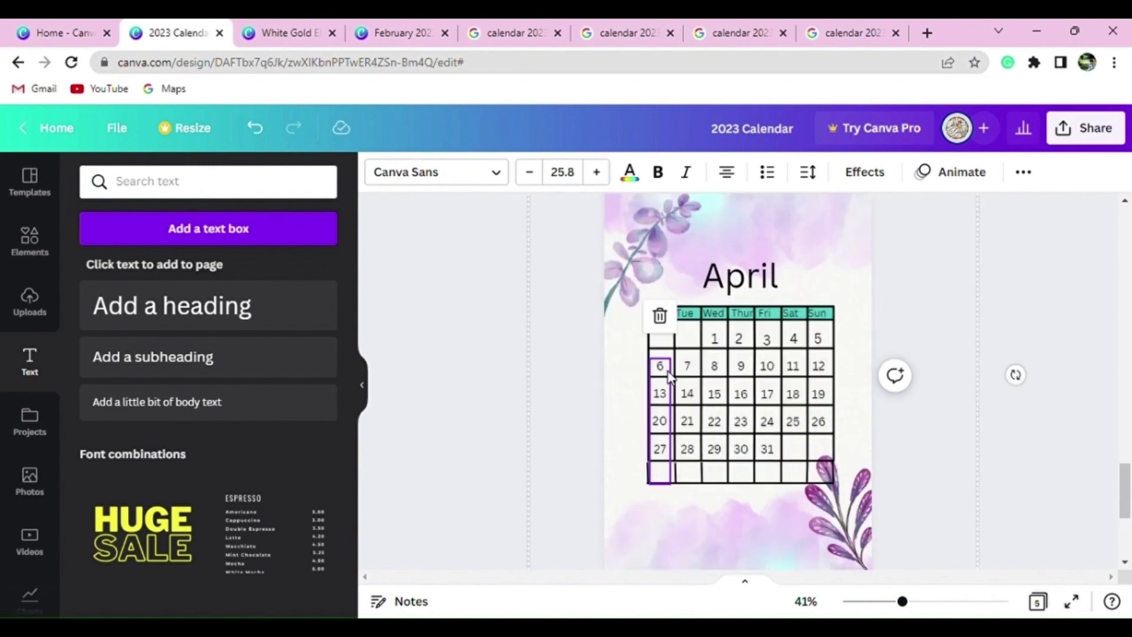
{"action": "left_click", "coordinate": [665, 368]}
{"action": "key", "text": "BackSpace"}
{"action": "type", "text": "3"}
{"action": "key", "text": "Down"}
{"action": "key", "text": "BackSpace"}
{"action": "type", "text": "1"}
{"action": "key", "text": "BackSpace"}
{"action": "type", "text": "0"}
{"action": "key", "text": "Down"}
{"action": "key", "text": "BackSpace"}
{"action": "key", "text": "BackSpace"}
{"action": "type", "text": "17"}
{"action": "key", "text": "Down"}
{"action": "key", "text": "BackSpace"}
{"action": "type", "text": "5"}
- Set the April Tuesday dates to 4, 11, 18 and 26 and the Wednesday dates to 5, 12, 19 and 27, from the second row
{"action": "left_click", "coordinate": [693, 375]}
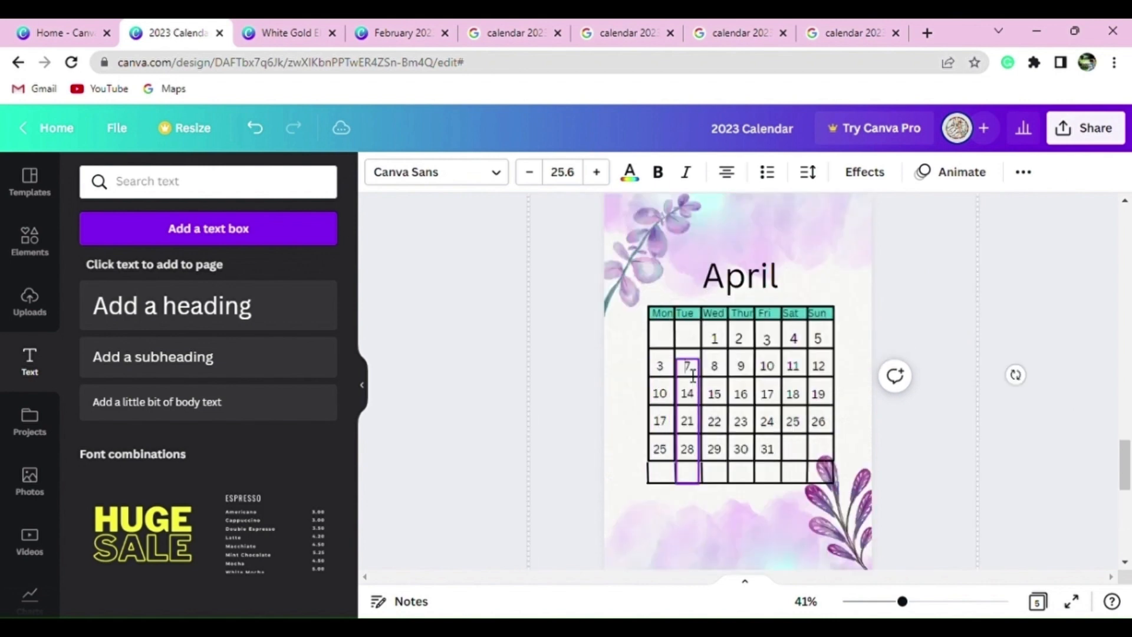
{"action": "type", "text": "18 "}
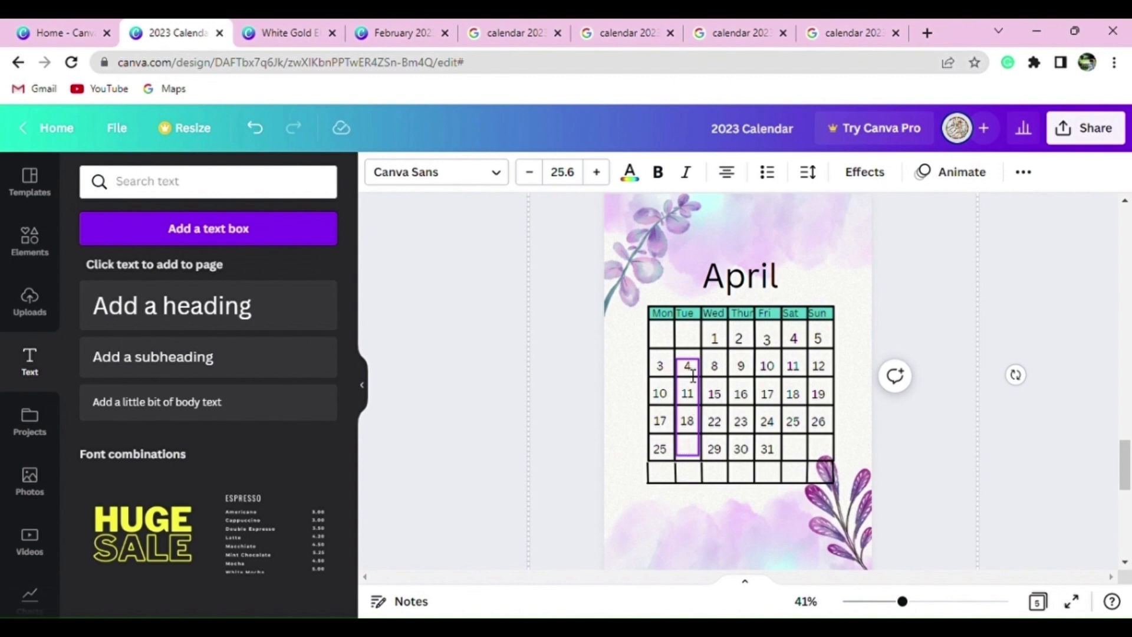
{"action": "type", "text": "26"}
{"action": "left_click", "coordinate": [720, 378]}
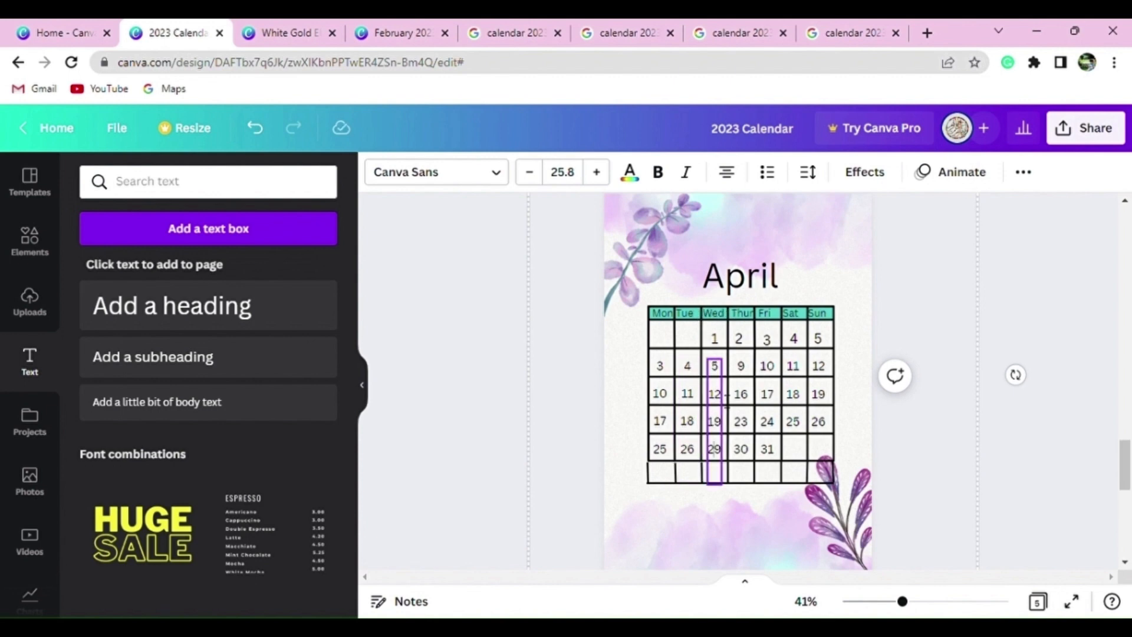
{"action": "key", "text": "BackSpace"}
{"action": "key", "text": "BackSpace"}
{"action": "type", "text": "27"}
- Set the April Thursday dates to 6, 13, 20 and 28 and the Friday dates to 7, 14, 21 and 29, from the second row
{"action": "left_click", "coordinate": [742, 375]}
{"action": "left_click", "coordinate": [747, 375]}
{"action": "key", "text": "BackSpace"}
{"action": "type", "text": "6"}
{"action": "key", "text": "Down"}
{"action": "key", "text": "BackSpace"}
{"action": "type", "text": "3"}
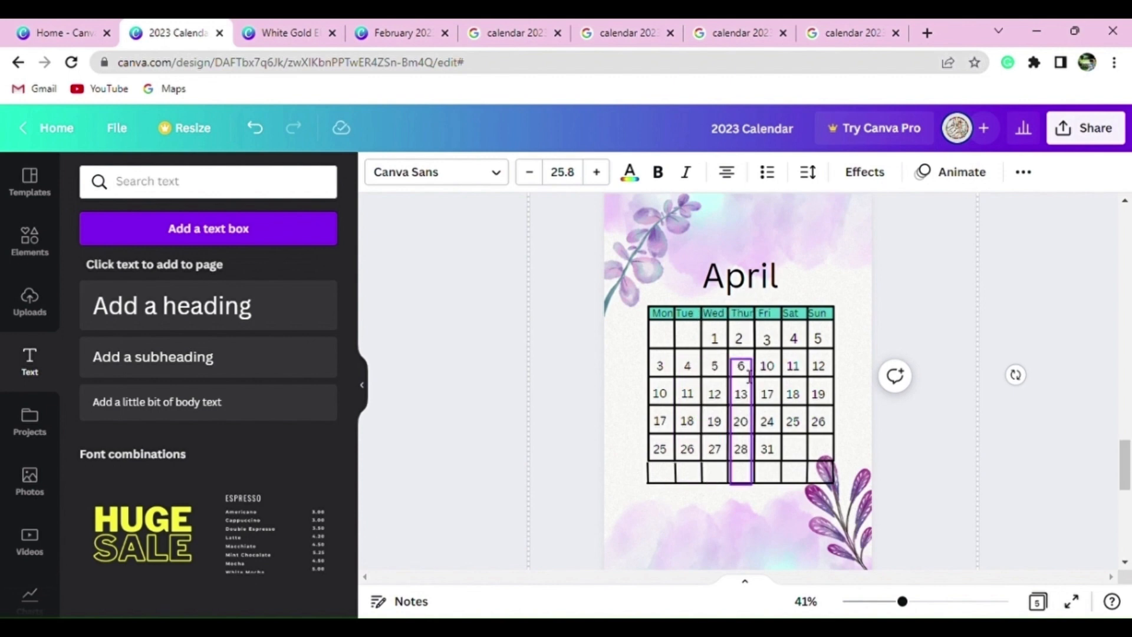
{"action": "left_click", "coordinate": [767, 369]}
{"action": "type", "text": "7 14 21 29"}
- Set the April Saturday dates to 8, 15, 22 and 30 and the Sunday dates to 9, 16 and 23, from the second row
{"action": "left_click", "coordinate": [801, 377]}
{"action": "type", "text": "8 15"}
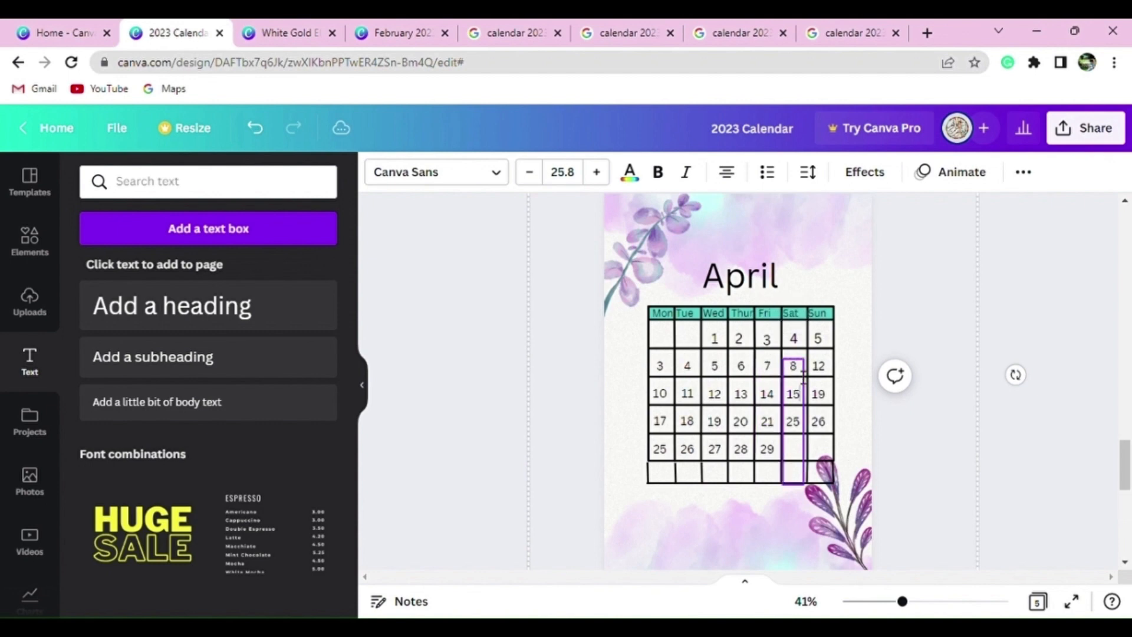
{"action": "key", "text": "Down"}
{"action": "key", "text": "BackSpace"}
{"action": "type", "text": "2"}
{"action": "key", "text": "Down"}
{"action": "type", "text": "30"}
{"action": "left_click", "coordinate": [830, 376]}
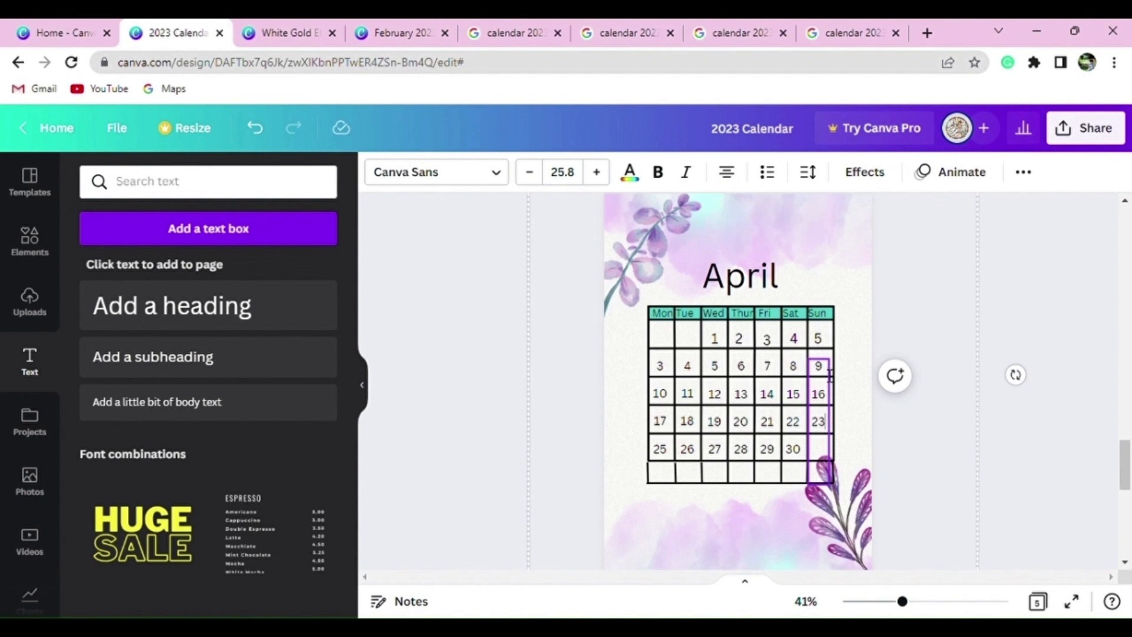
- Delete the first-row dates from the Wednesday, Thursday and Friday columns of April and select the first Saturday date
{"action": "left_click", "coordinate": [716, 341]}
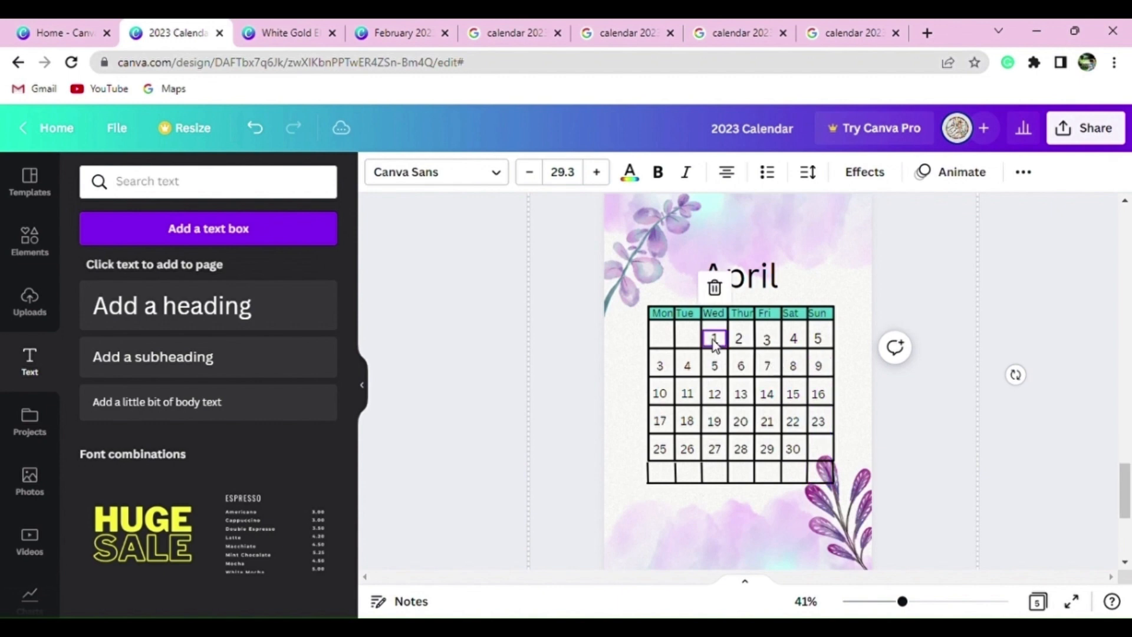
{"action": "key", "text": "Delete"}
{"action": "left_click", "coordinate": [739, 341]}
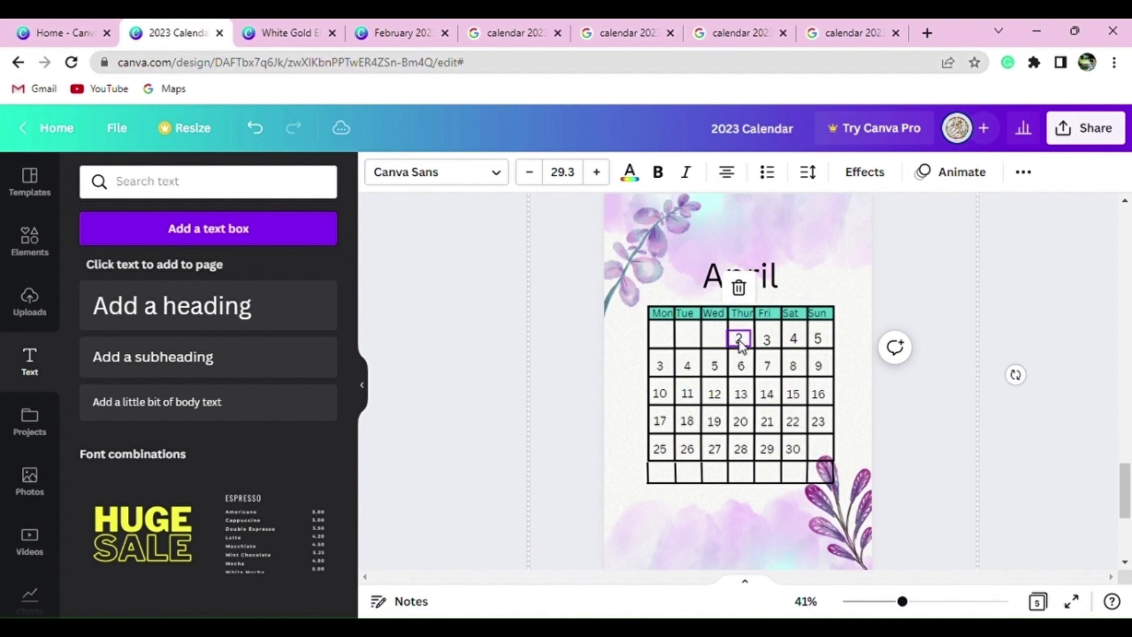
{"action": "key", "text": "Delete"}
{"action": "left_click", "coordinate": [796, 342]}
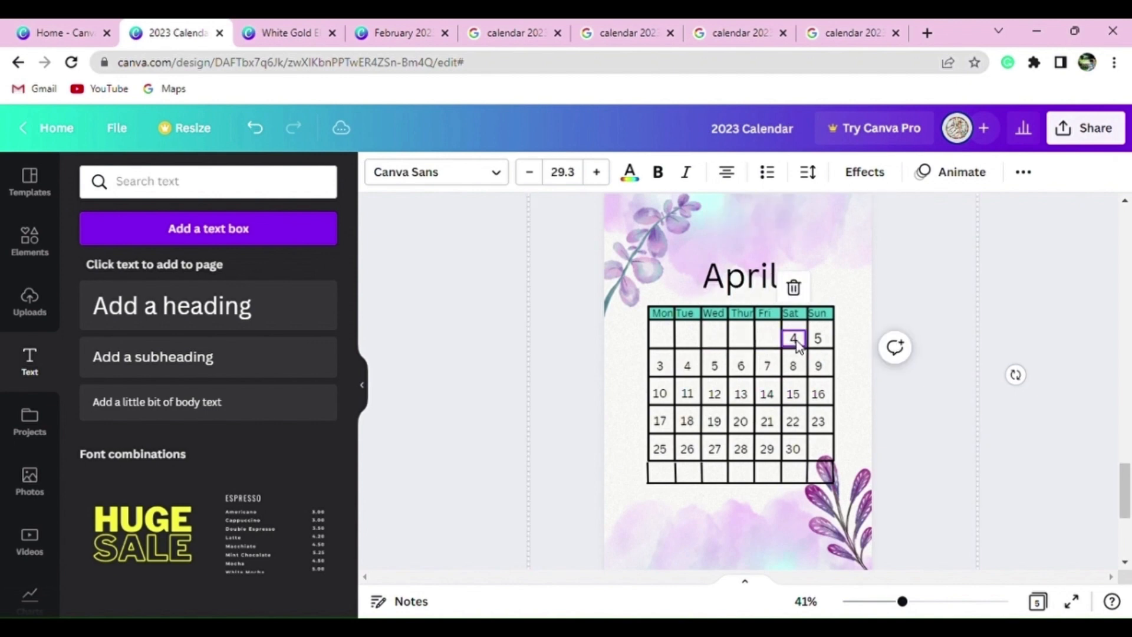